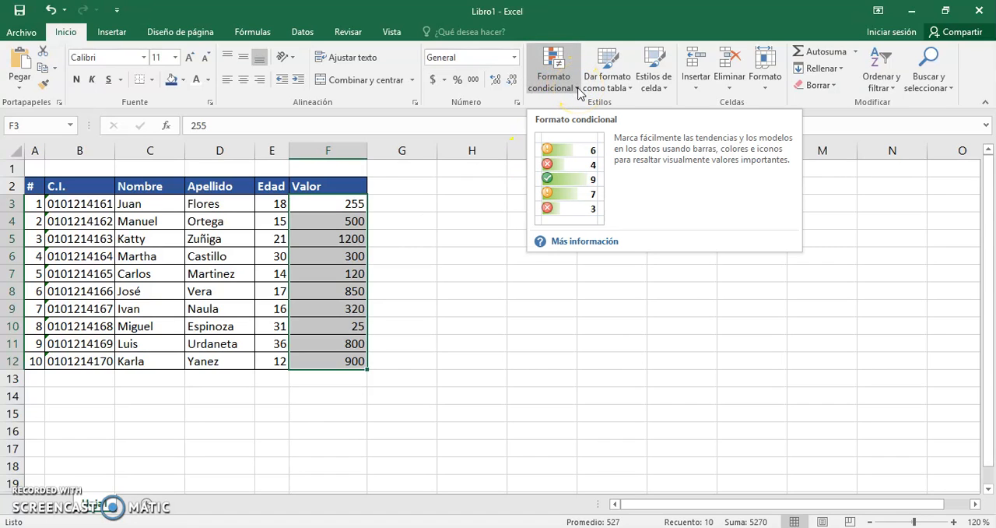
pyautogui.moveTo(329, 207); pyautogui.dragTo(330, 350)
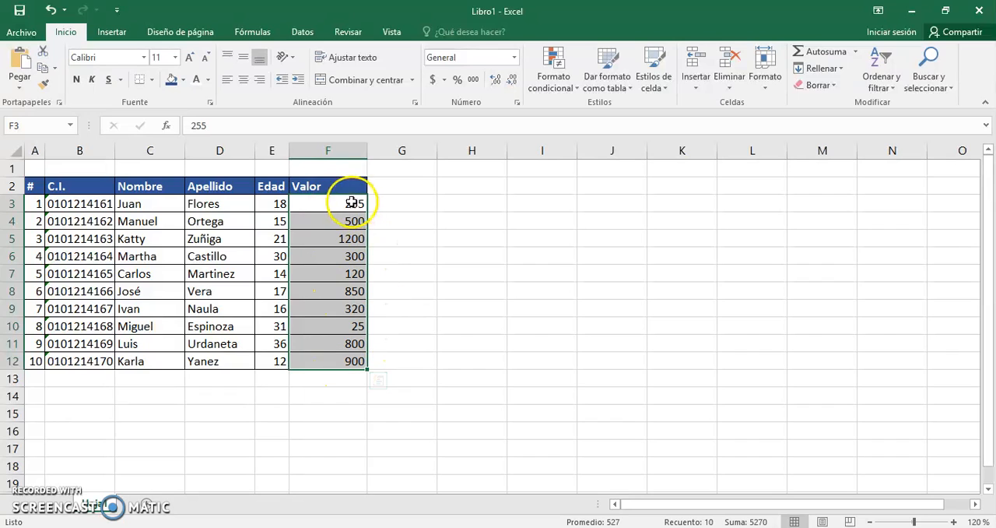
pyautogui.click(347, 237)
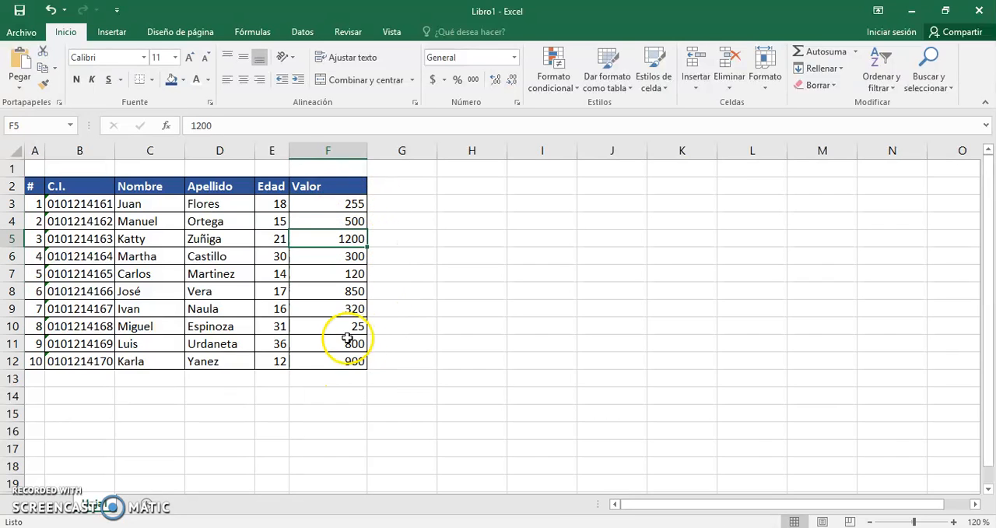
pyautogui.click(336, 362)
pyautogui.click(351, 327)
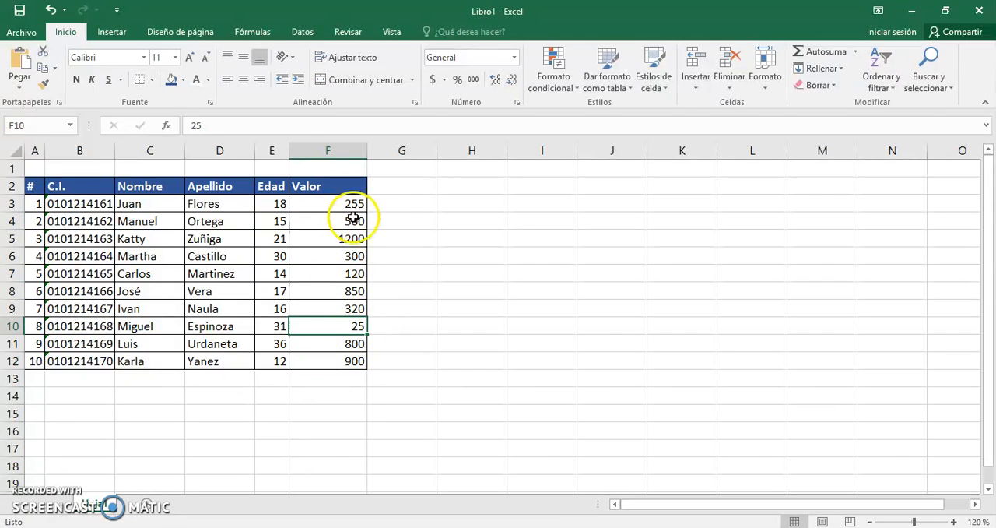
pyautogui.moveTo(329, 205); pyautogui.dragTo(330, 366)
pyautogui.click(474, 330)
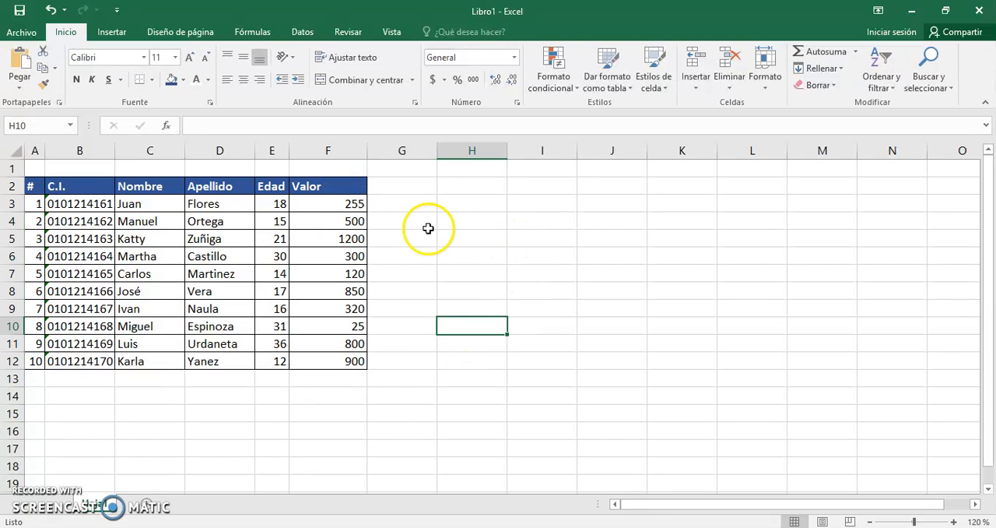
# Review the conditional formatting options for F3:F12: highlight rules, top/bottom rules, data bars, color scales and icon sets.
pyautogui.moveTo(332, 204); pyautogui.dragTo(320, 363)
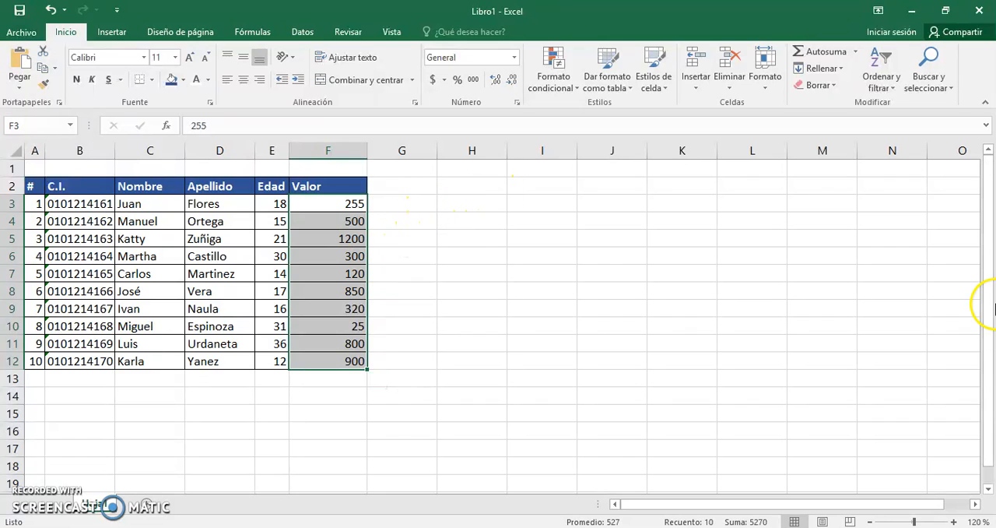
pyautogui.click(554, 87)
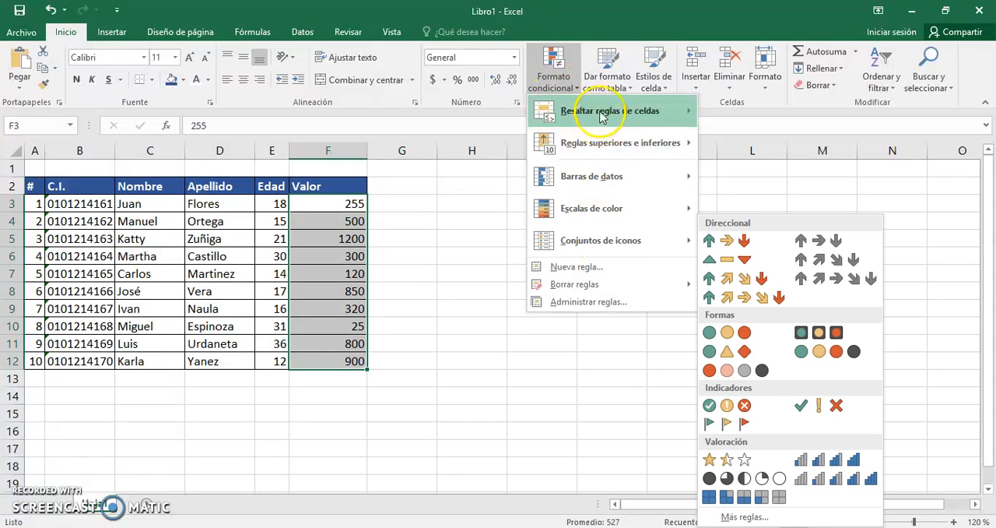
pyautogui.moveTo(602, 114)
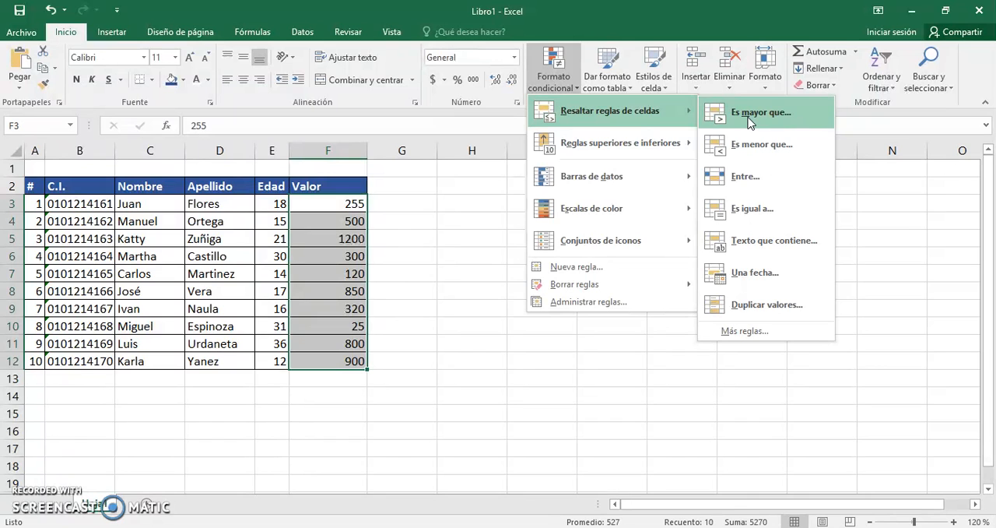
pyautogui.click(633, 144)
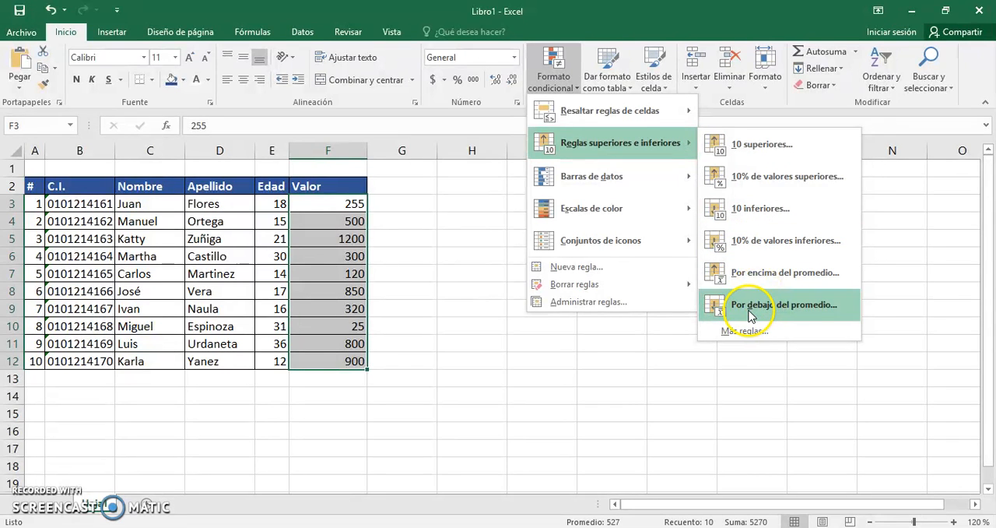
pyautogui.moveTo(623, 174)
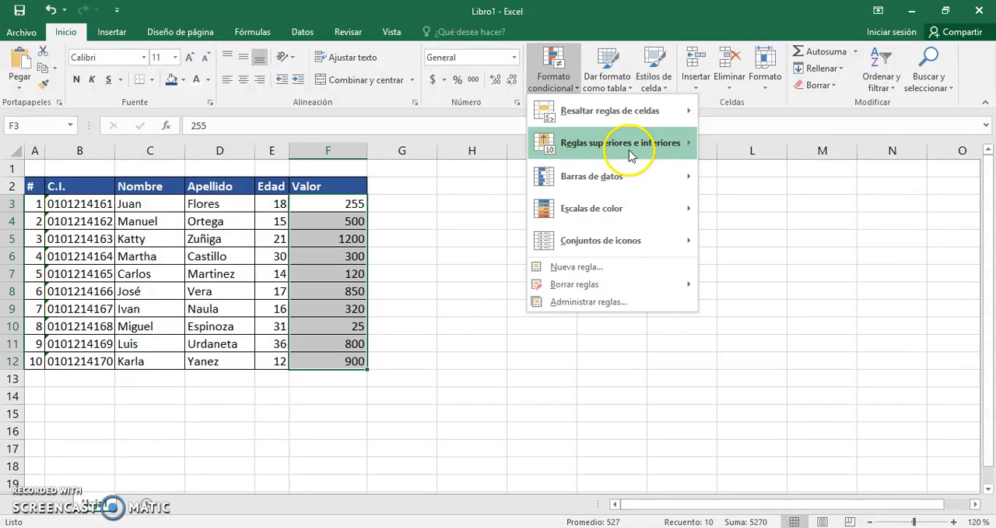
pyautogui.moveTo(669, 176)
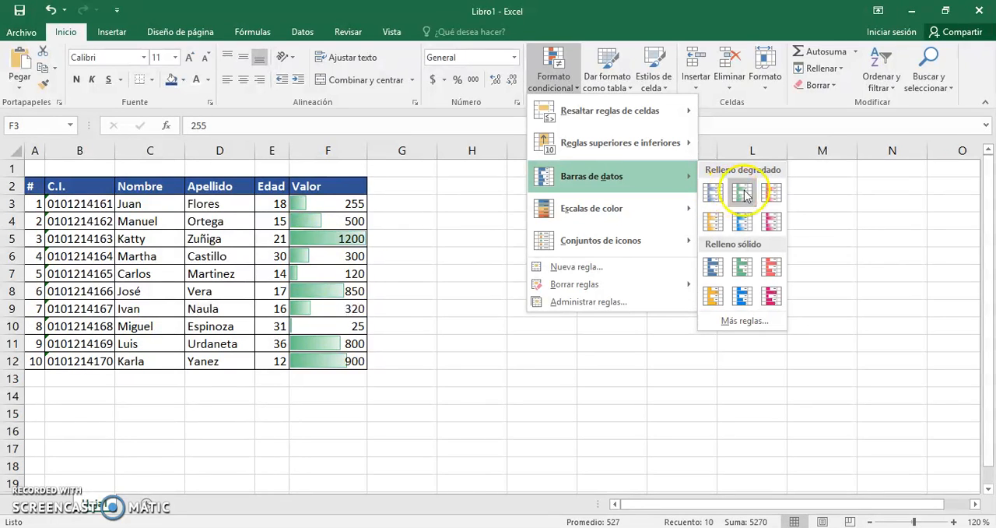
pyautogui.click(741, 269)
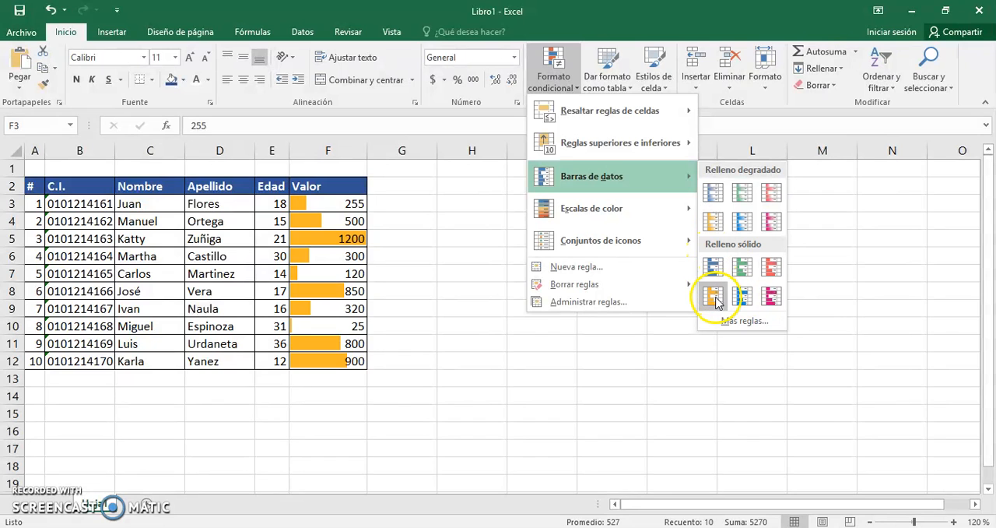
pyautogui.moveTo(617, 216)
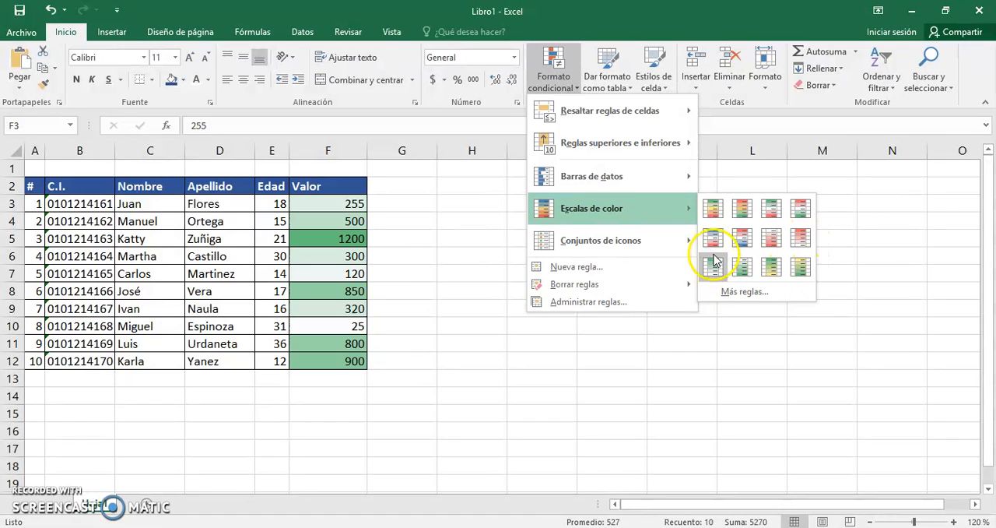
pyautogui.moveTo(666, 240)
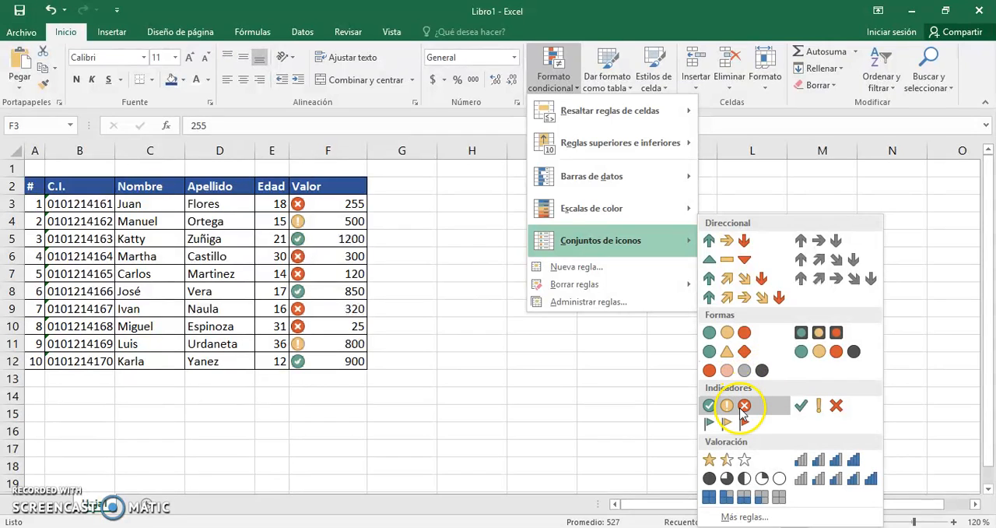
pyautogui.click(845, 464)
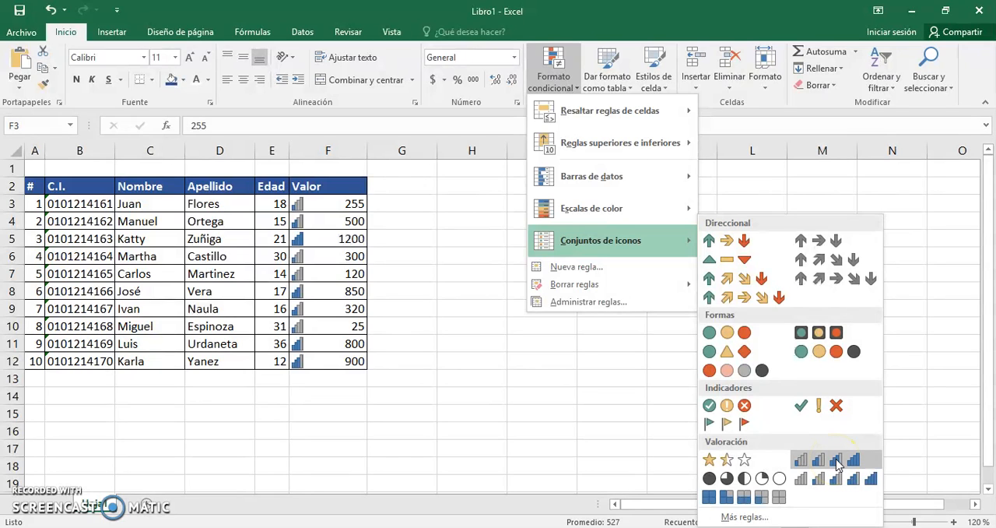
pyautogui.click(765, 480)
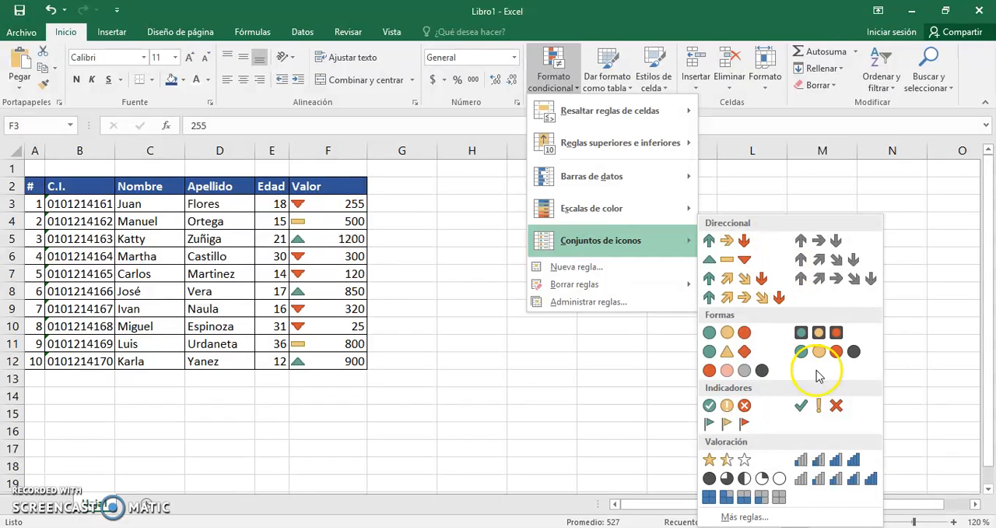
# Apply blue solid-fill data bars to the Valor values in F3:F12.
pyautogui.moveTo(614, 179)
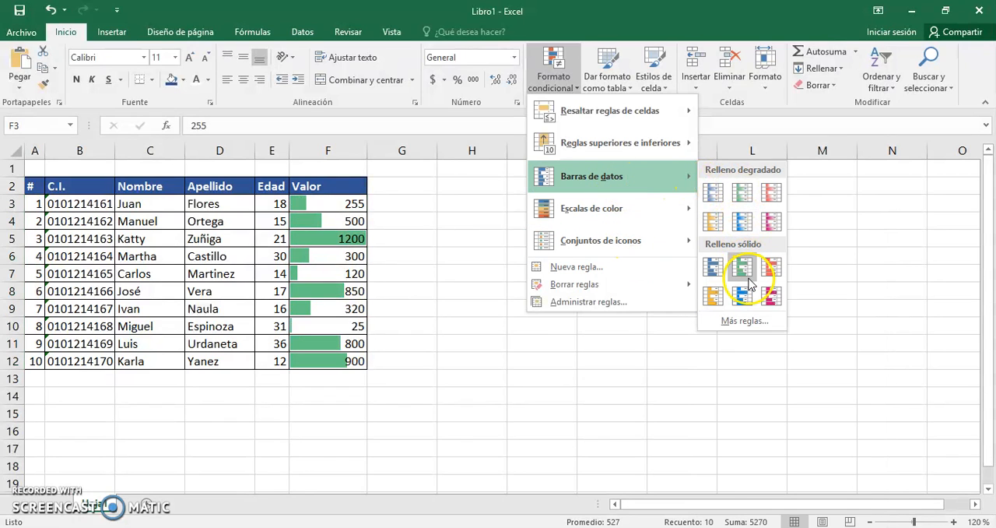
pyautogui.click(712, 268)
pyautogui.click(483, 343)
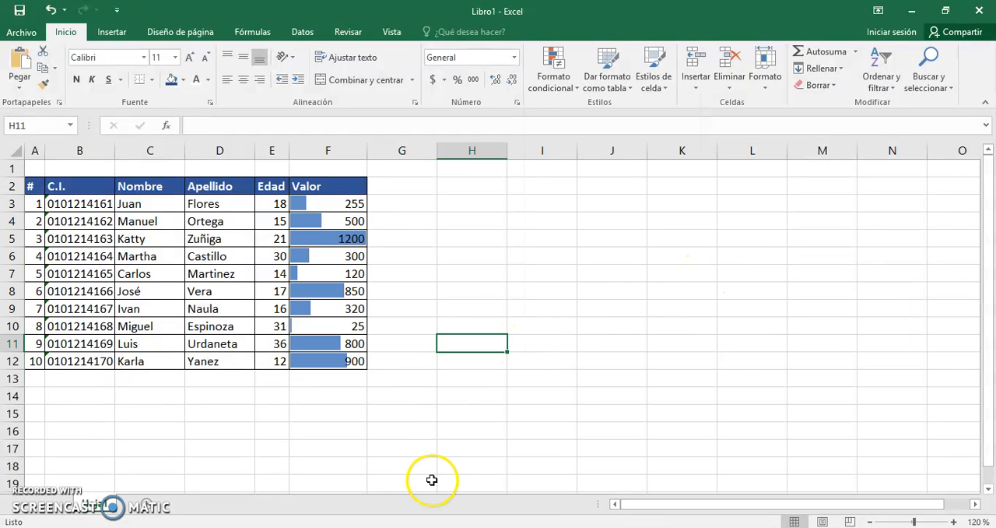
# Examine the data bars in F5 and F10 together with the records they belong to in rows 5 and 10.
pyautogui.scroll(-6, 345, 420)
pyautogui.scroll(6, 352, 421)
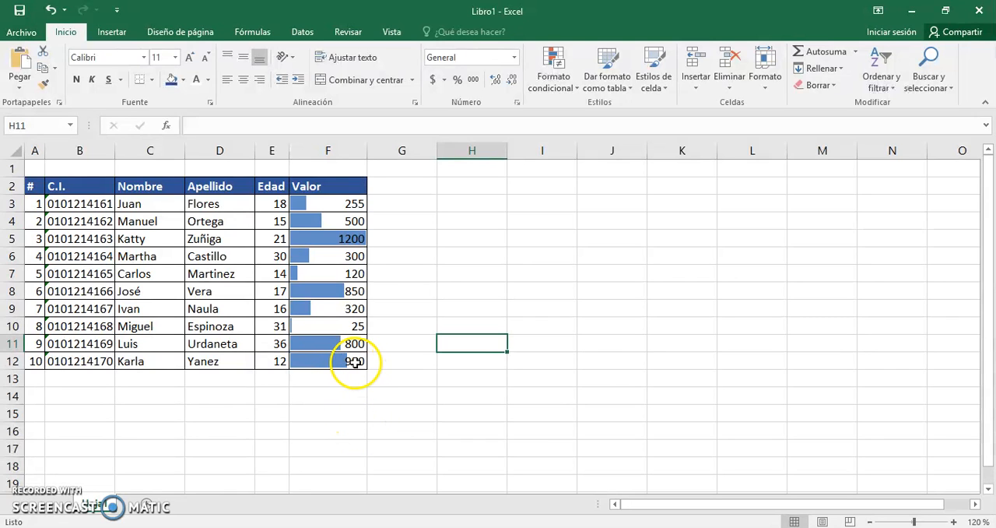
pyautogui.click(348, 238)
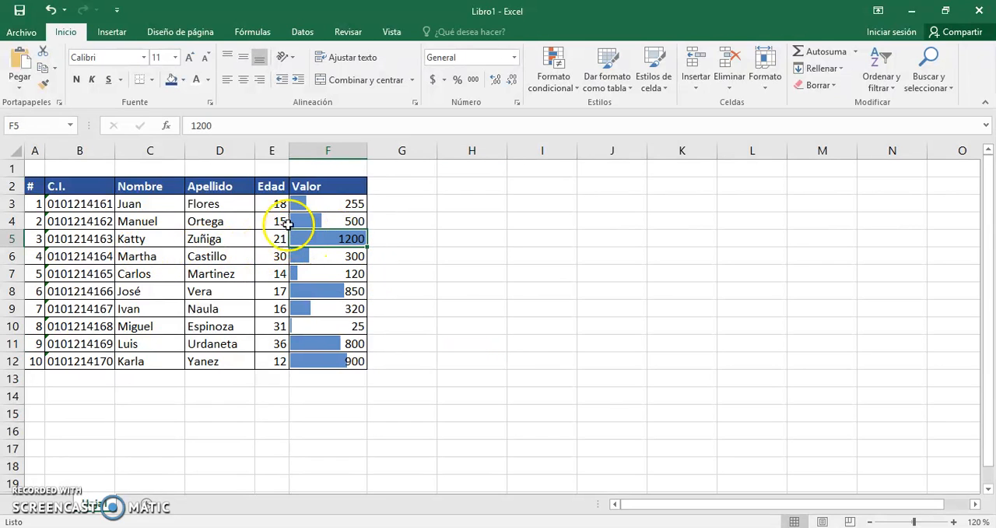
pyautogui.moveTo(82, 232); pyautogui.dragTo(234, 238)
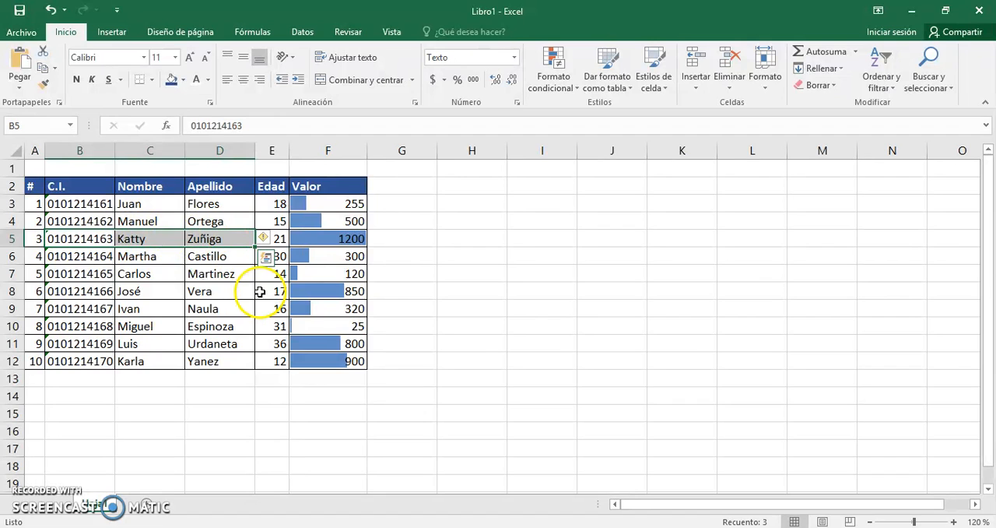
pyautogui.click(312, 326)
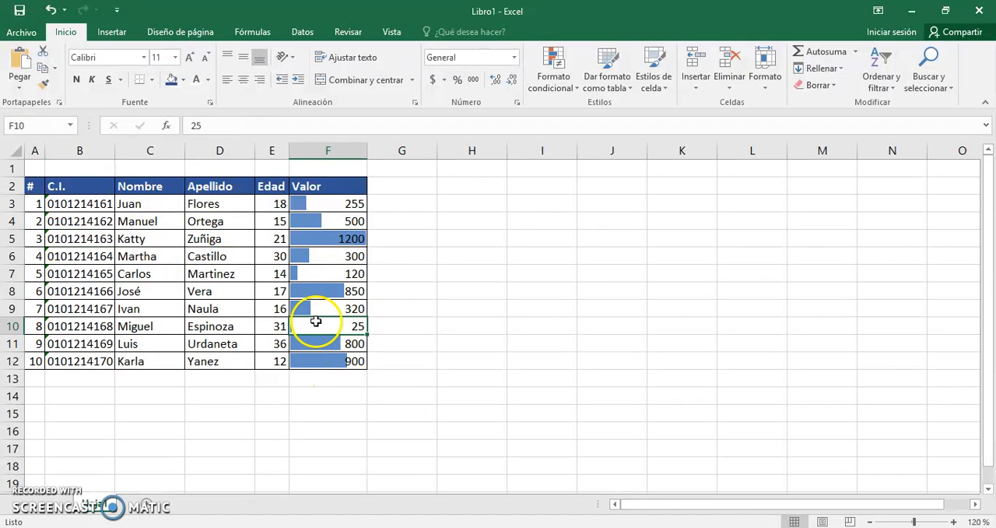
pyautogui.moveTo(77, 326); pyautogui.dragTo(209, 326)
pyautogui.click(413, 306)
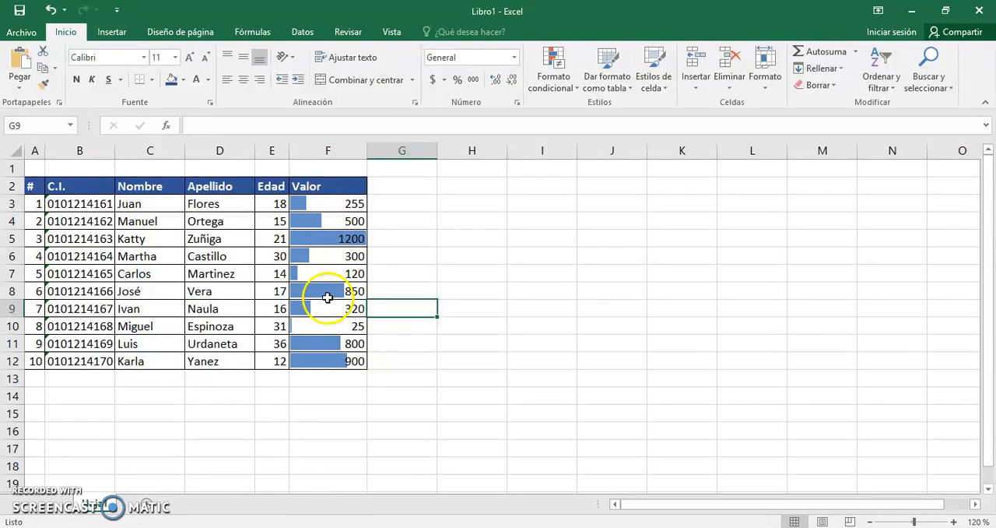
# Compare the data bar lengths with the values of the individual cells in the Valor column.
pyautogui.click(343, 204)
pyautogui.click(332, 255)
pyautogui.click(333, 275)
pyautogui.click(333, 291)
pyautogui.click(333, 205)
pyautogui.click(330, 223)
pyautogui.click(330, 238)
pyautogui.click(330, 255)
pyautogui.click(327, 291)
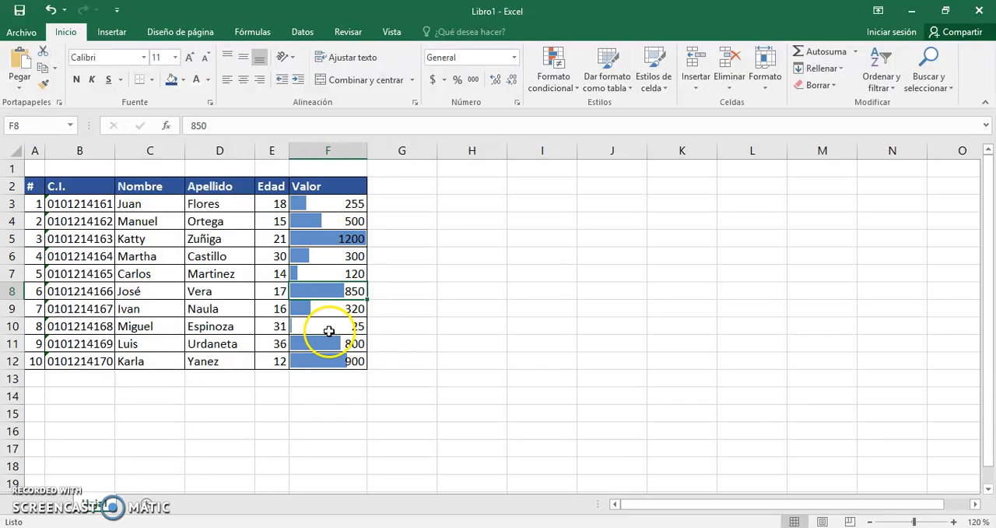
pyautogui.moveTo(354, 207); pyautogui.dragTo(320, 358)
pyautogui.click(405, 285)
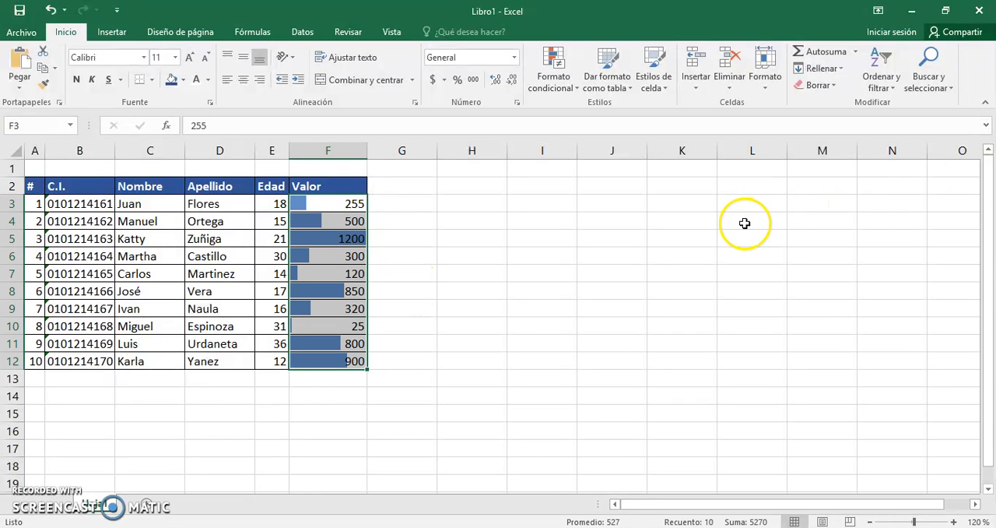
# Add the five-level signal-bar rating icon set to the Valor cells F3:F12, keeping their data bars.
pyautogui.moveTo(347, 203); pyautogui.dragTo(325, 360)
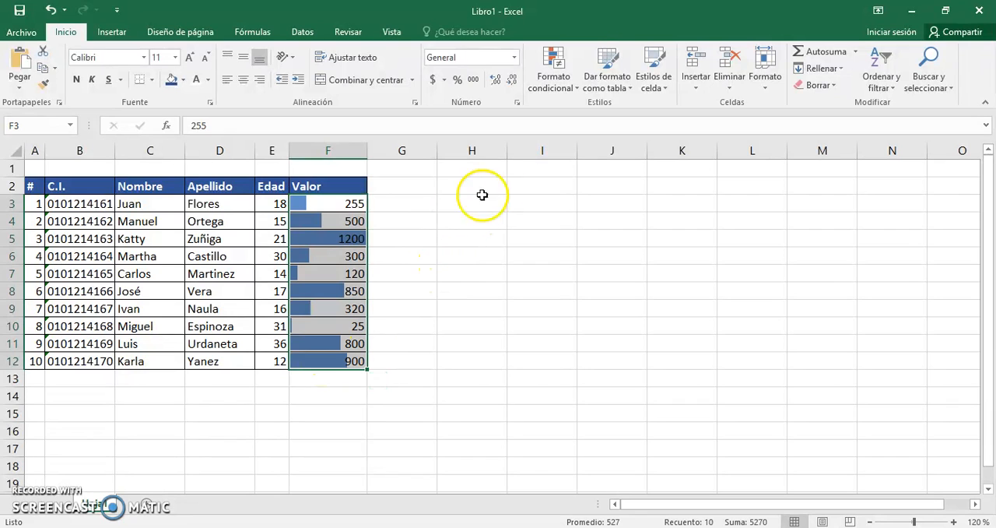
pyautogui.moveTo(344, 204); pyautogui.dragTo(325, 361)
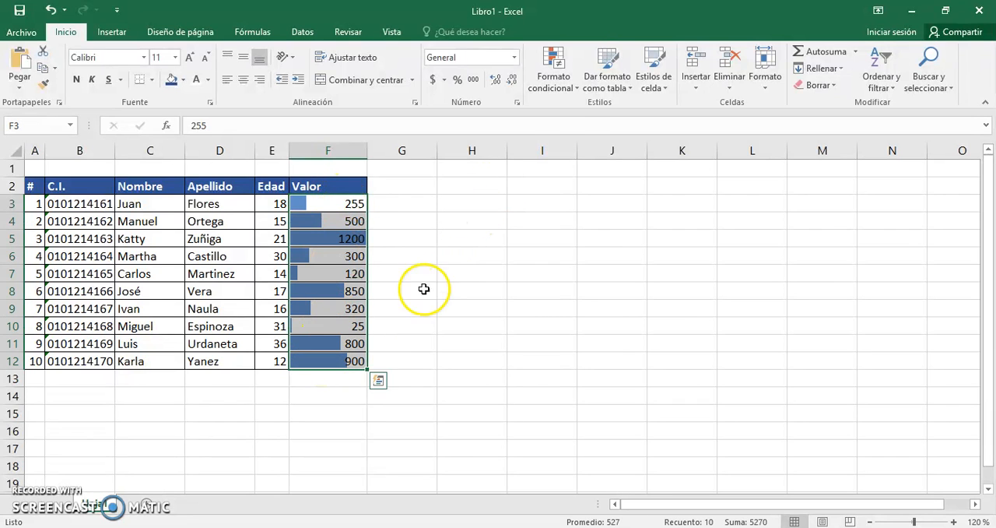
pyautogui.click(557, 86)
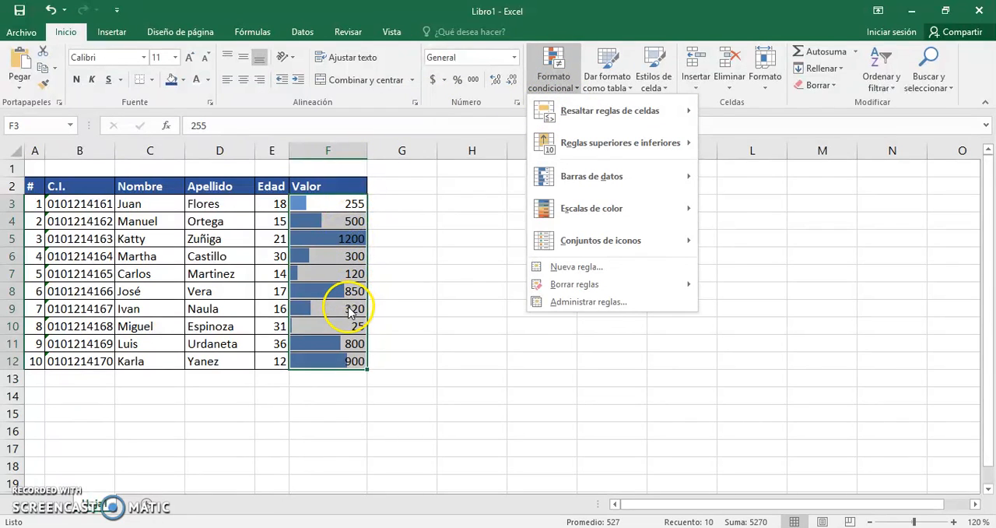
pyautogui.moveTo(611, 180)
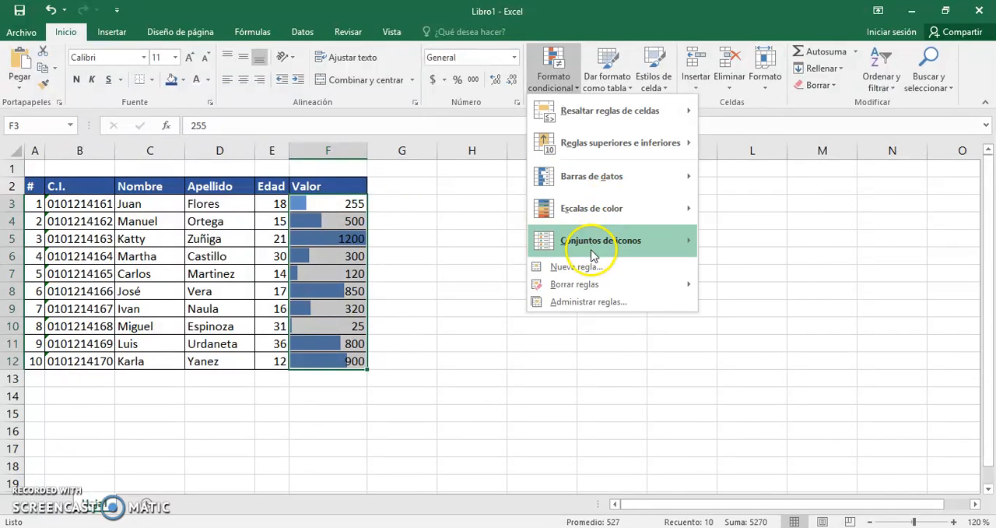
pyautogui.moveTo(613, 250)
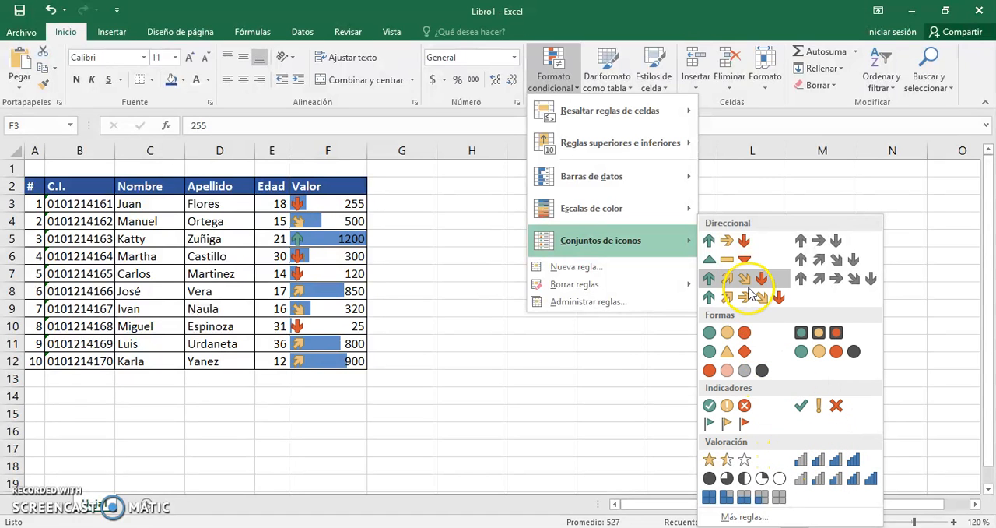
pyautogui.click(837, 483)
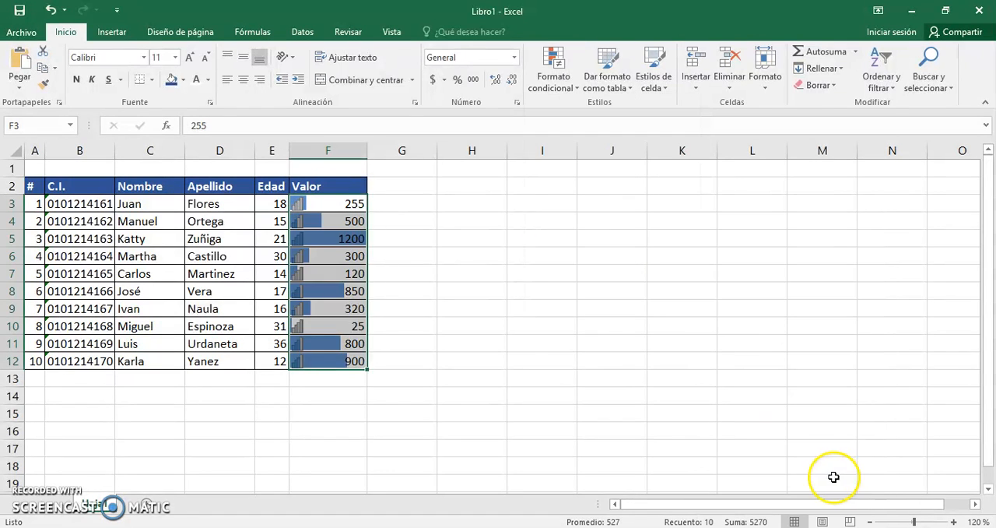
pyautogui.click(550, 358)
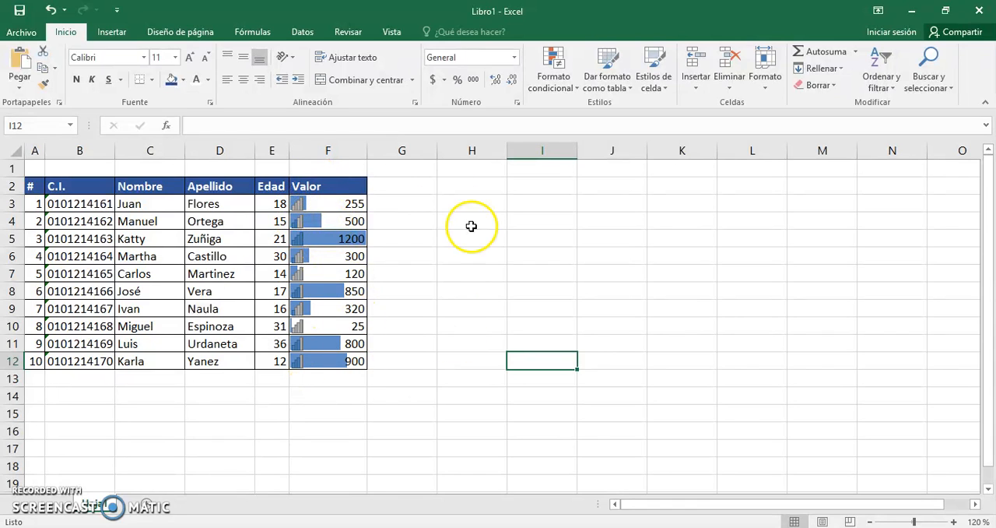
# Clear the conditional formatting rules from the selected Valor cells F3:F12.
pyautogui.click(340, 204)
pyautogui.moveTo(340, 204); pyautogui.dragTo(349, 362)
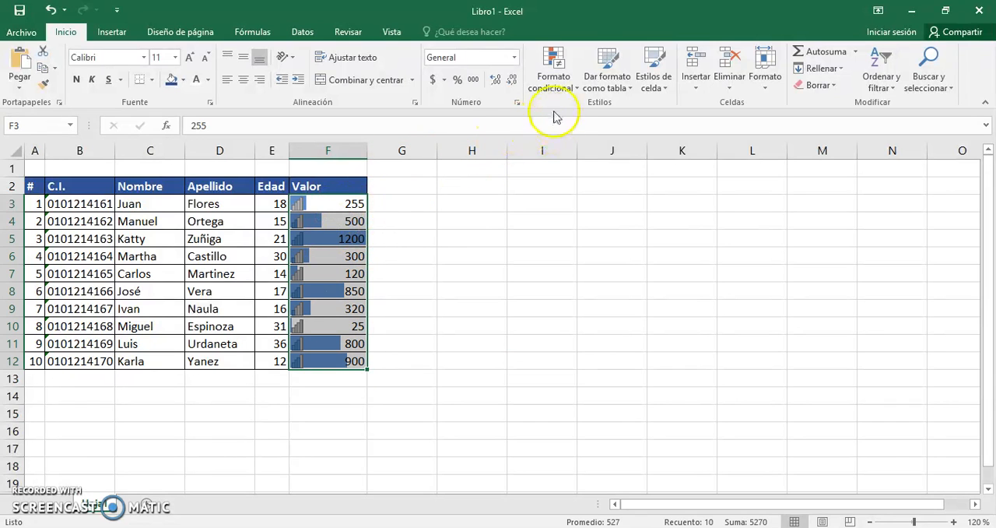
pyautogui.click(555, 78)
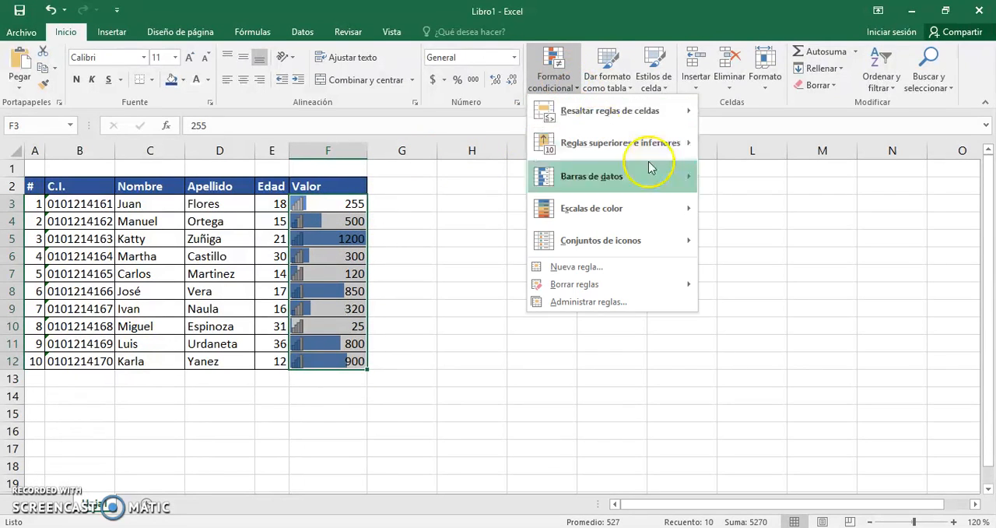
pyautogui.moveTo(623, 290)
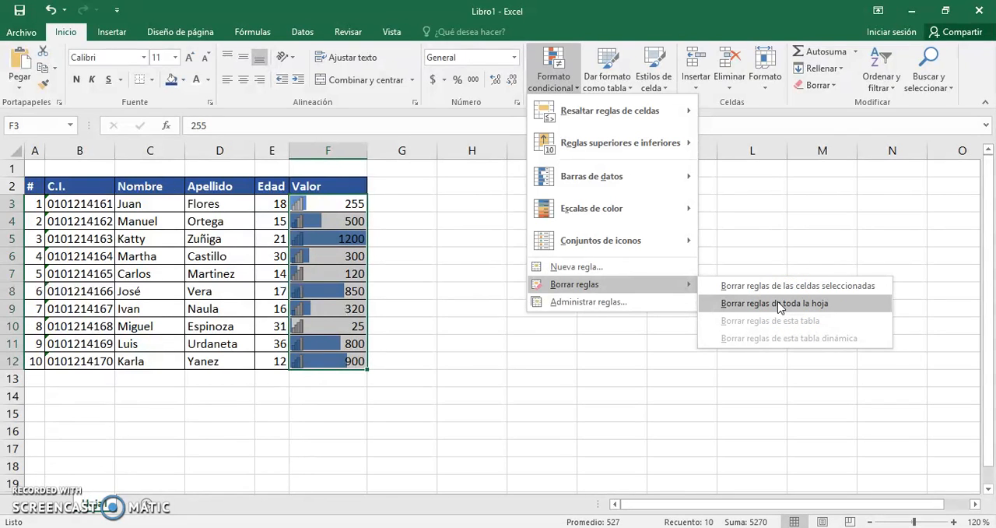
pyautogui.click(785, 291)
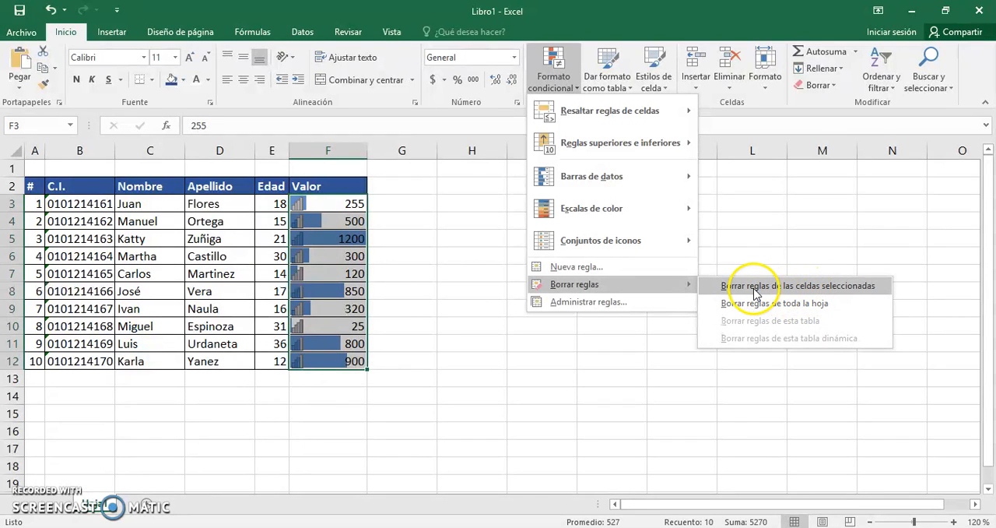
pyautogui.click(754, 292)
pyautogui.click(478, 307)
# Set up an "Es mayor que" highlight rule for the Valor cells F3:F12 with 800 as the threshold.
pyautogui.moveTo(319, 210); pyautogui.dragTo(307, 360)
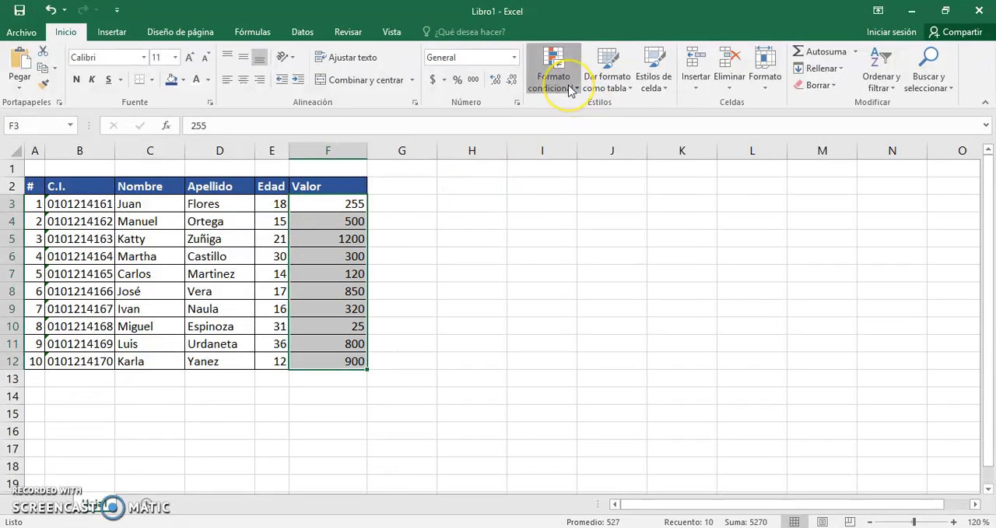
pyautogui.click(570, 90)
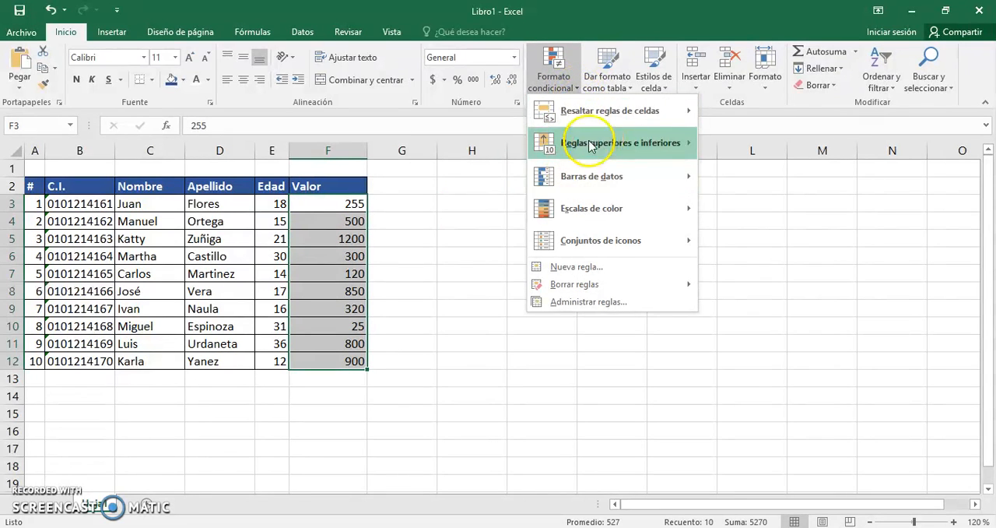
pyautogui.moveTo(650, 118)
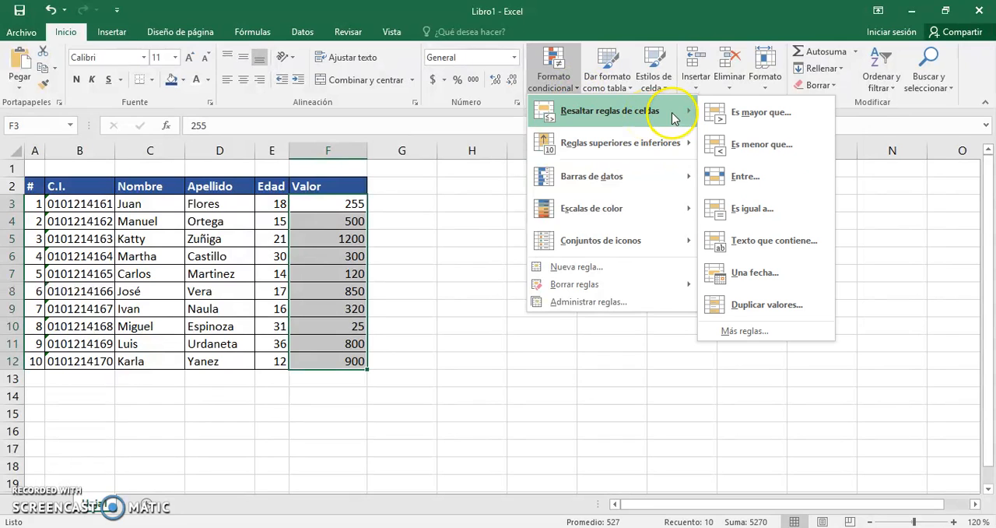
pyautogui.click(761, 112)
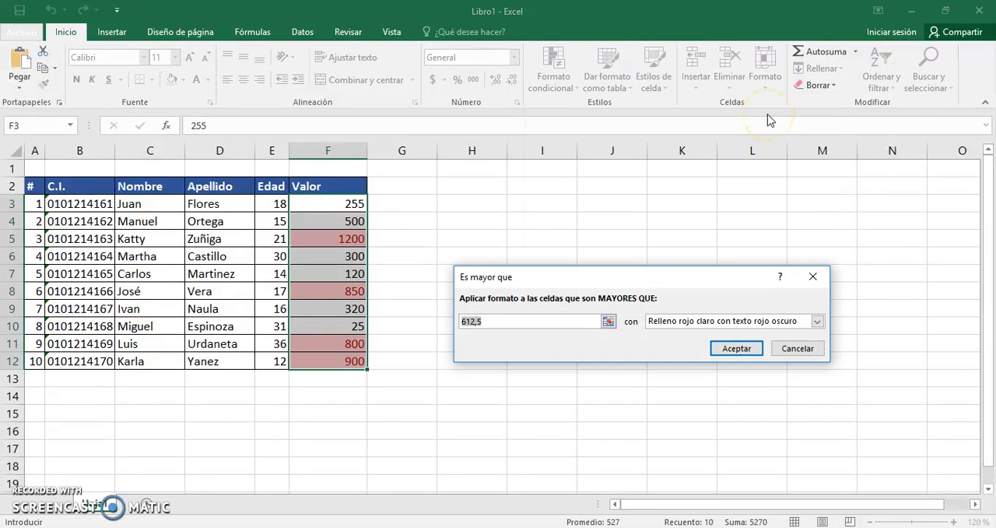
pyautogui.click(548, 326)
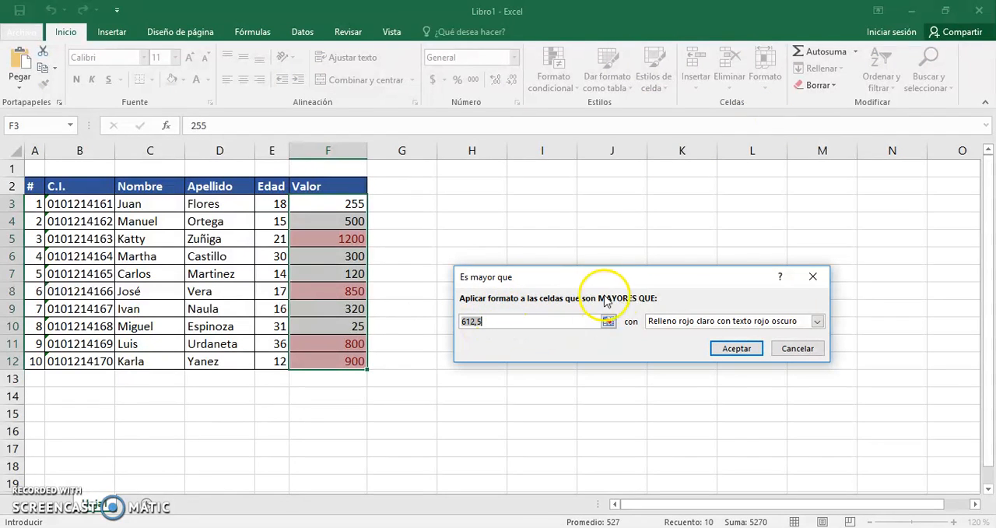
pyautogui.moveTo(485, 320); pyautogui.dragTo(393, 314)
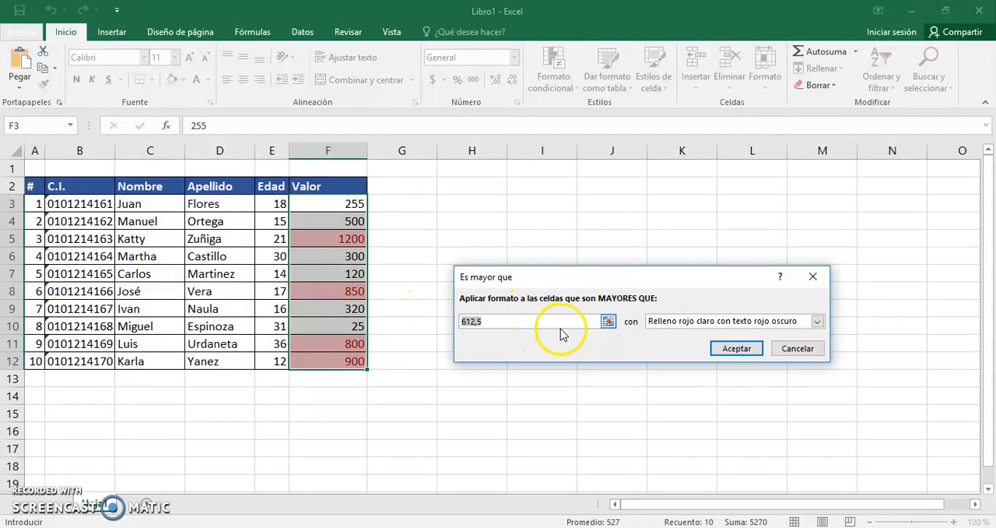
pyautogui.write('800')
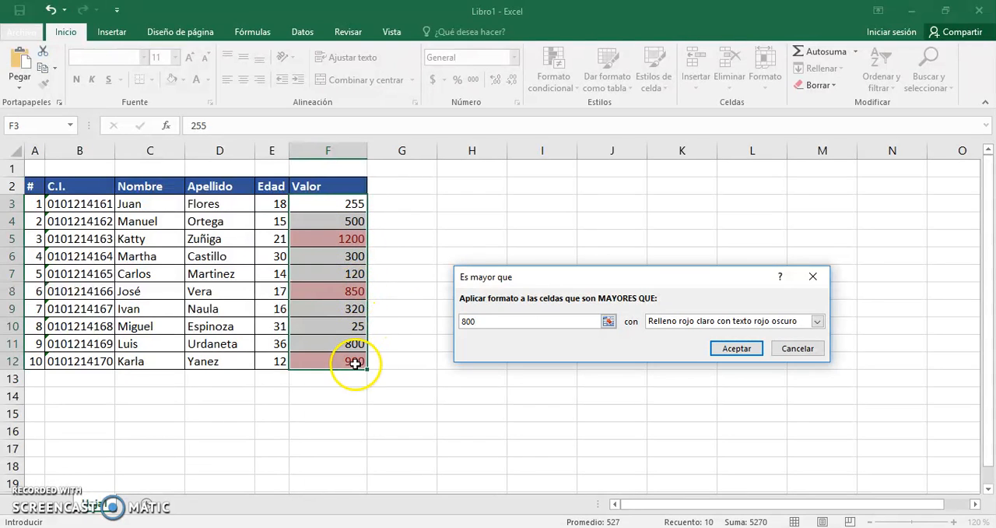
# Try 1000 as the threshold of the greater-than rule and set it back to 800.
pyautogui.doubleClick(485, 320)
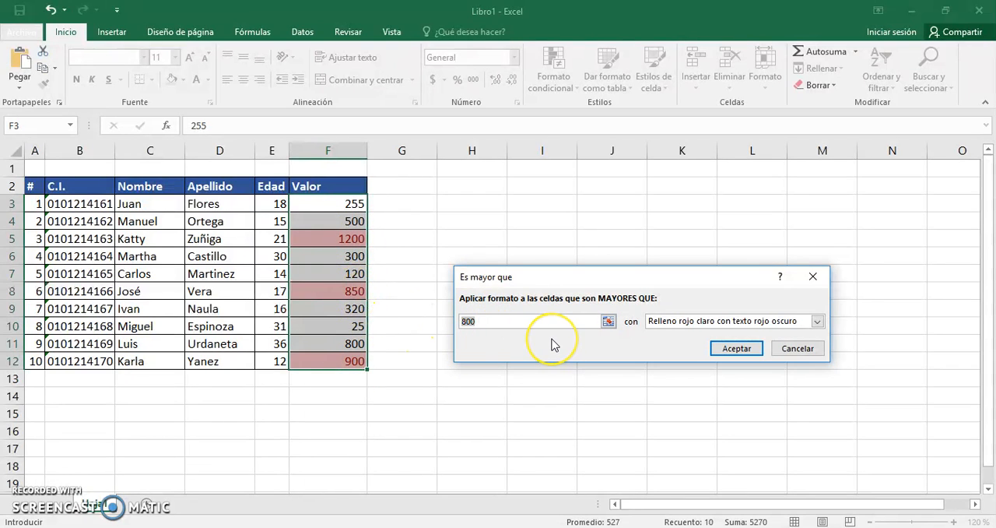
pyautogui.write('1000')
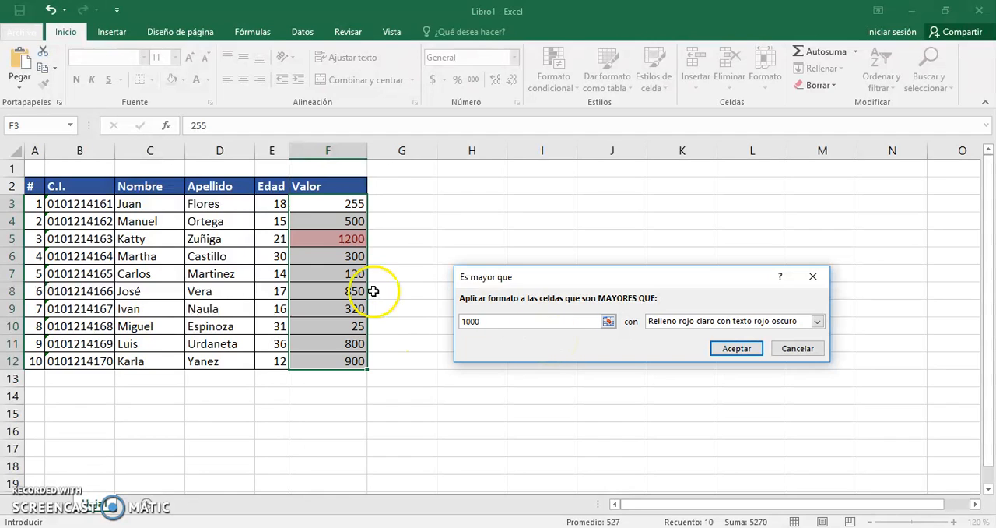
pyautogui.doubleClick(498, 326)
pyautogui.write('800')
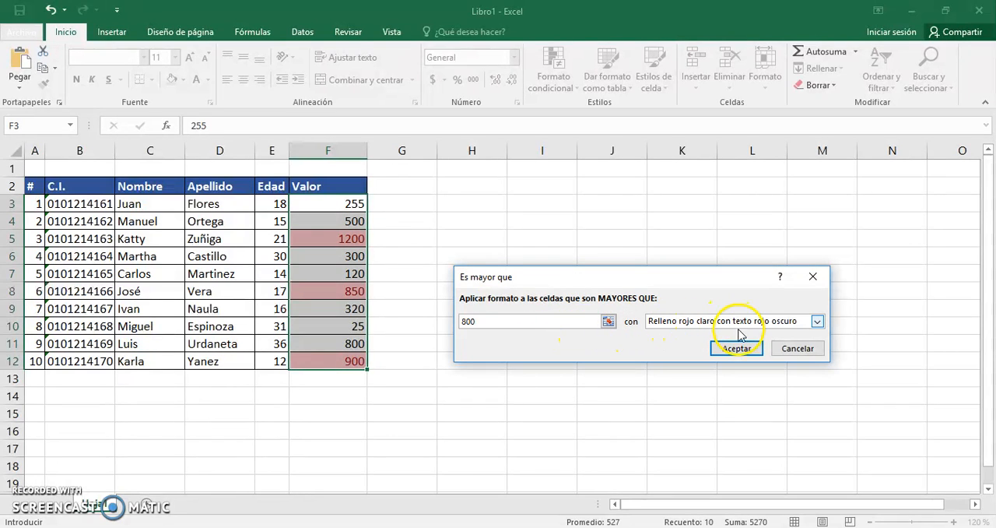
# Try the preset formats Texto rojo, Relleno amarillo con texto amarillo oscuro, Relleno rojo claro and Borde rojo on the values above 800.
pyautogui.click(804, 326)
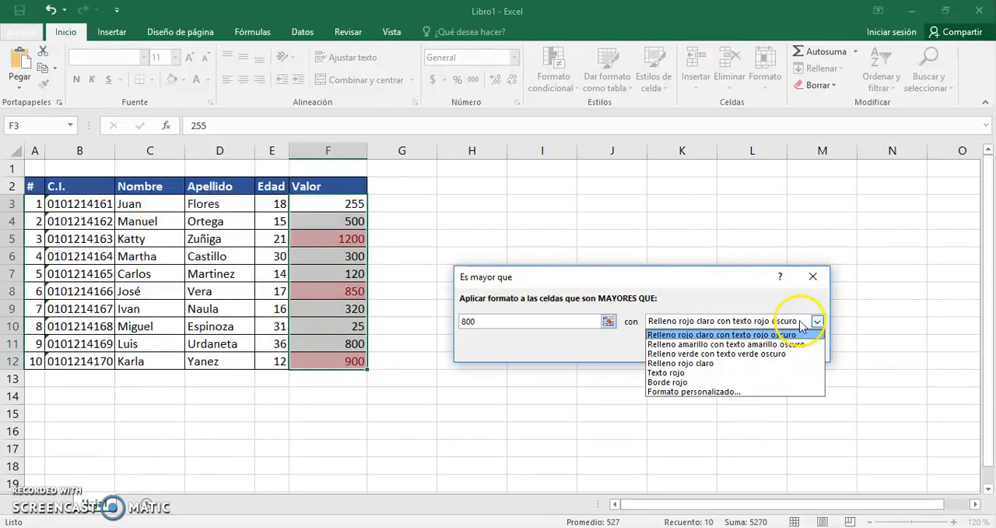
pyautogui.click(722, 373)
pyautogui.click(744, 321)
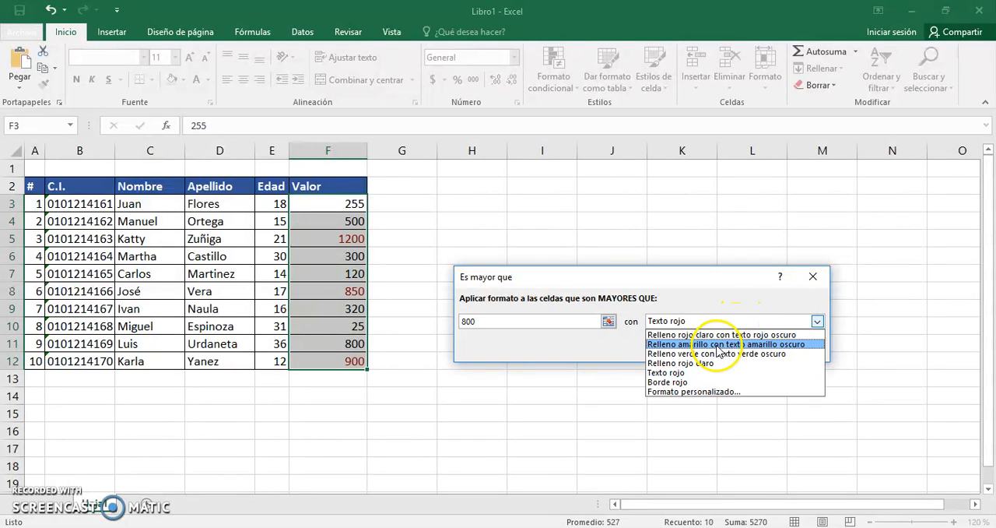
pyautogui.click(743, 343)
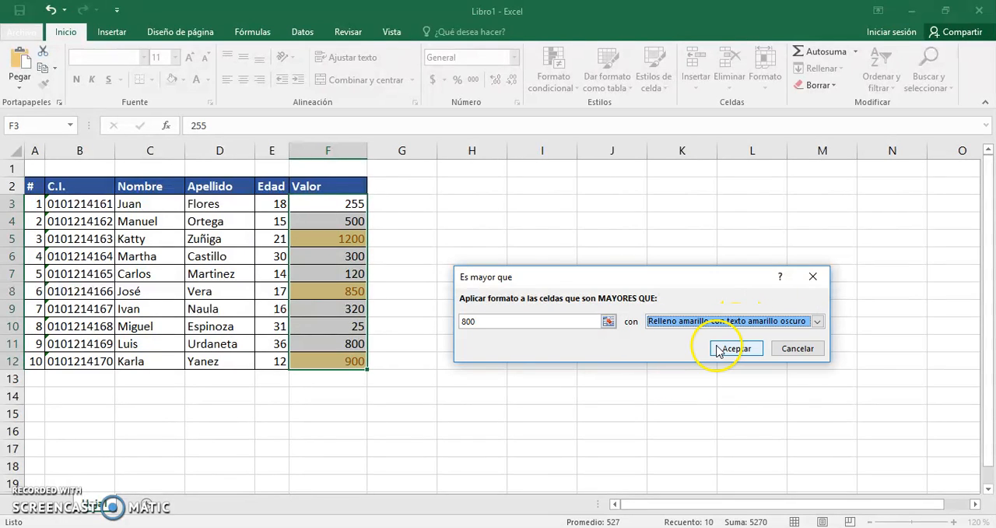
pyautogui.click(790, 325)
pyautogui.click(717, 365)
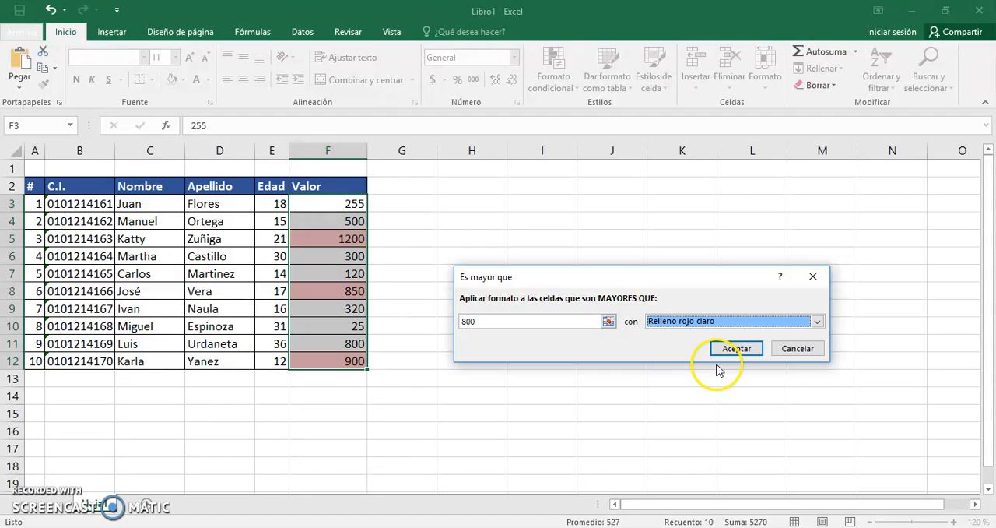
pyautogui.click(736, 318)
pyautogui.click(709, 374)
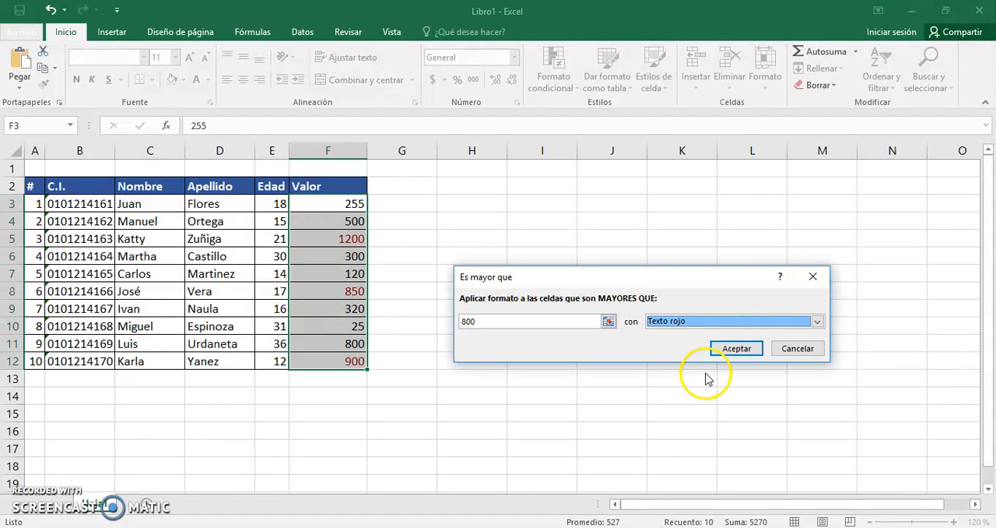
pyautogui.click(738, 321)
pyautogui.click(682, 381)
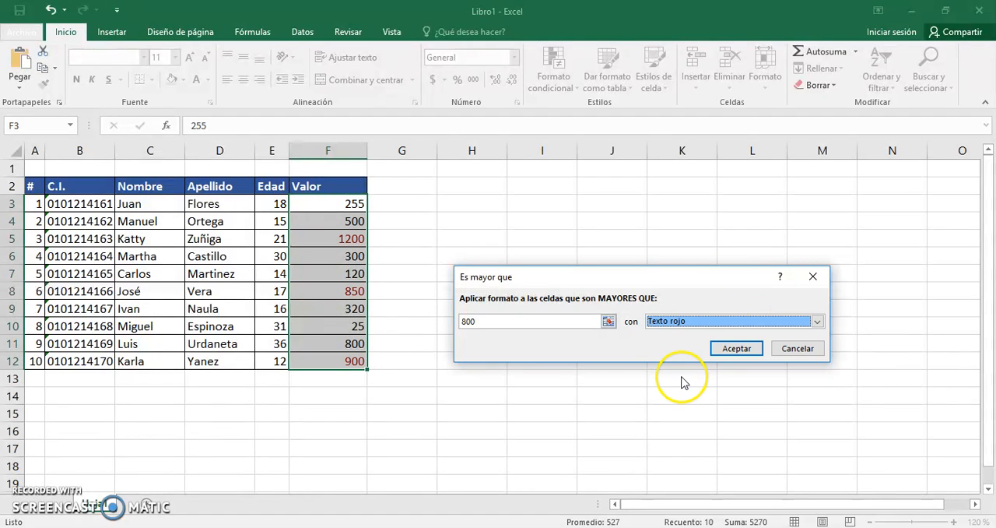
pyautogui.click(706, 322)
pyautogui.click(677, 383)
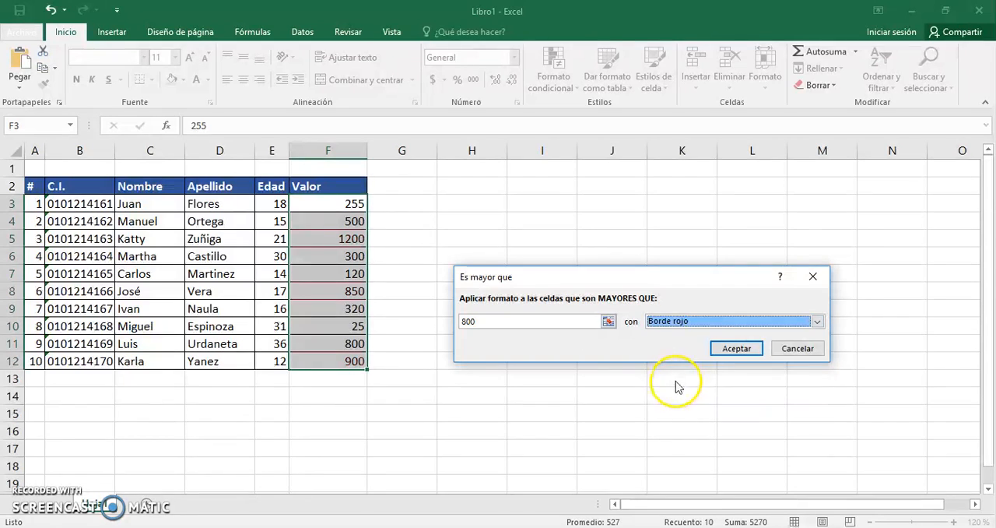
# Try a custom format with Negrita Cursiva font style, an outline border and a light green fill for the values above 800.
pyautogui.click(697, 322)
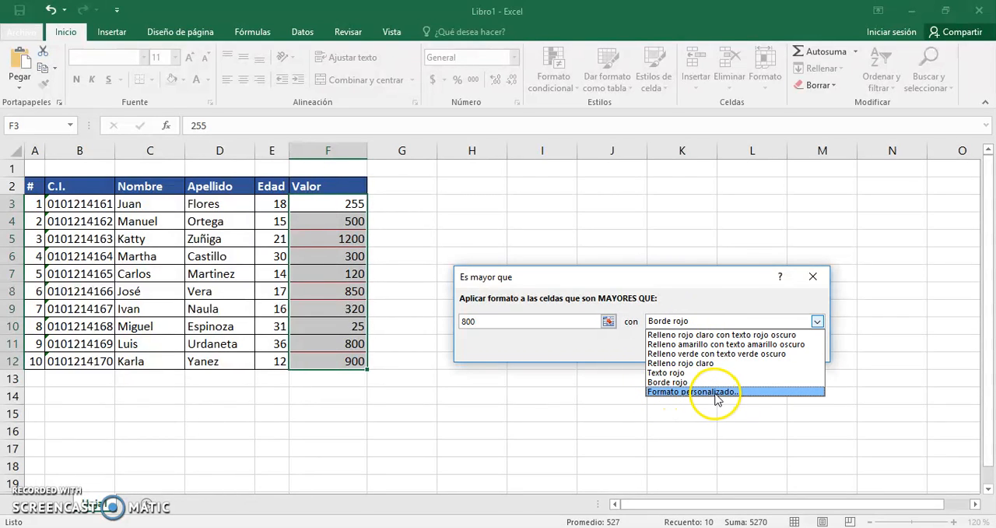
pyautogui.click(716, 393)
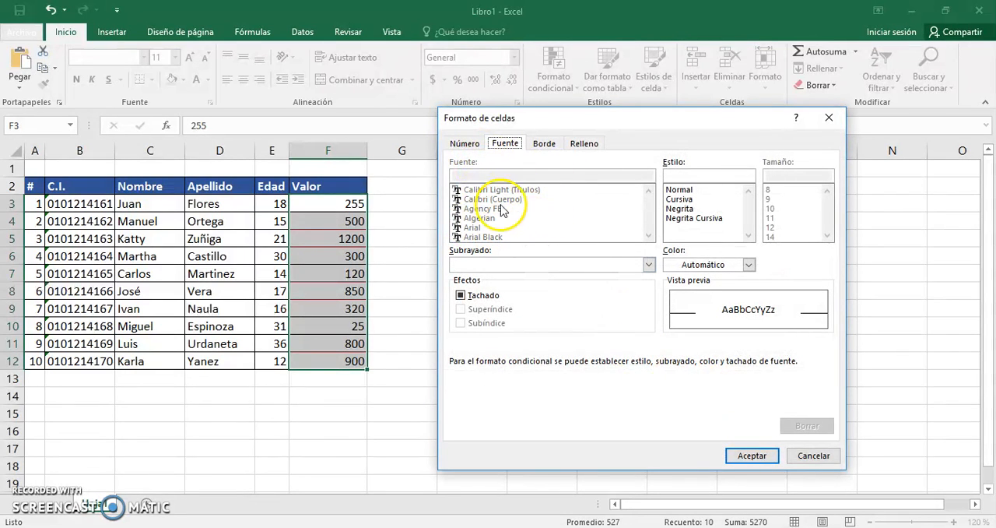
pyautogui.click(679, 190)
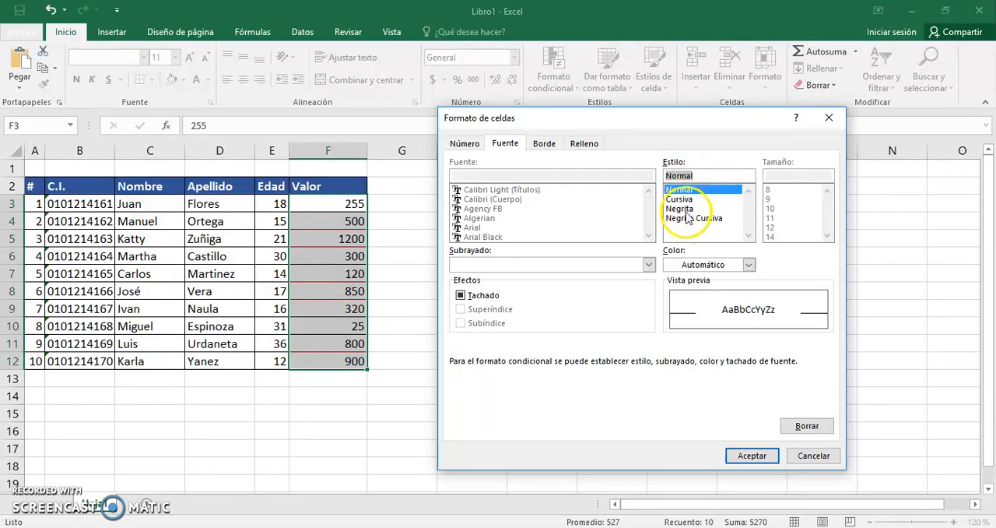
pyautogui.click(687, 218)
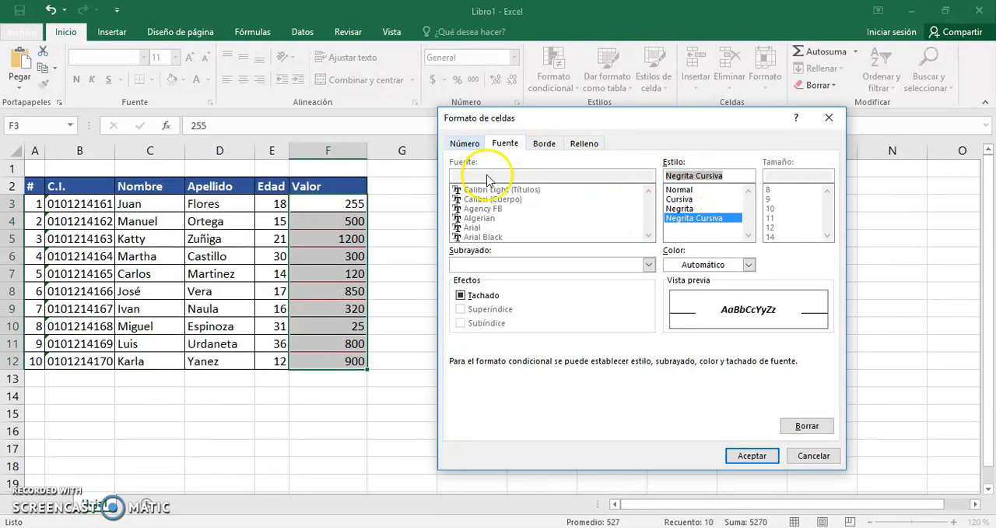
pyautogui.click(466, 145)
pyautogui.click(544, 145)
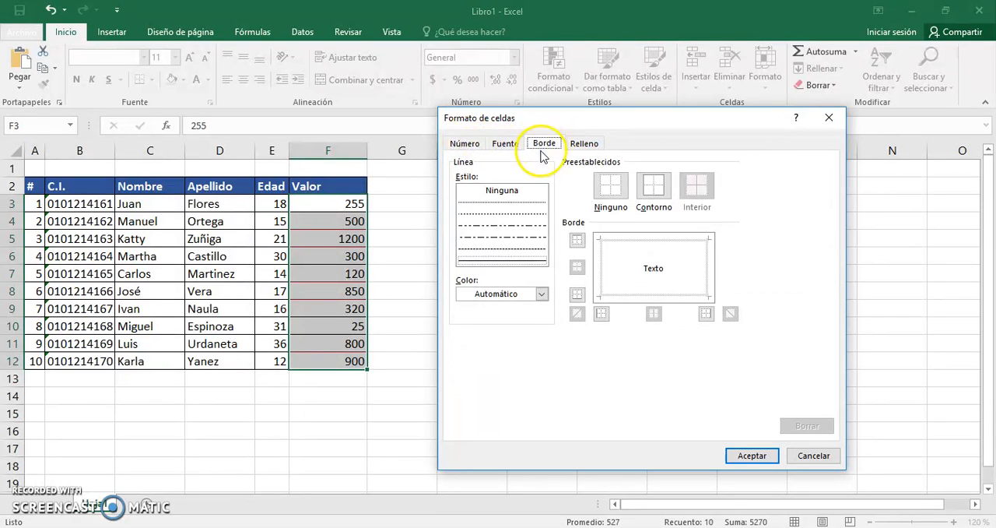
pyautogui.click(652, 187)
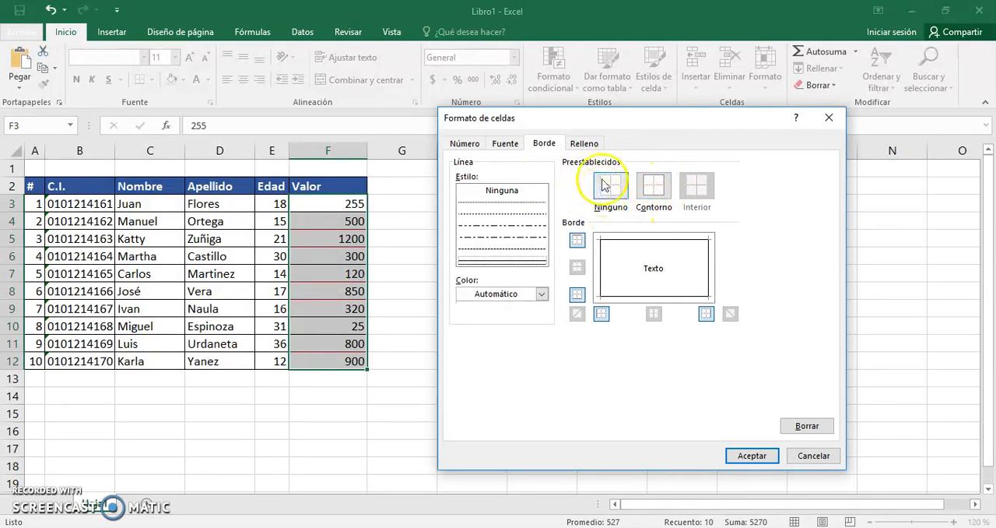
pyautogui.click(585, 144)
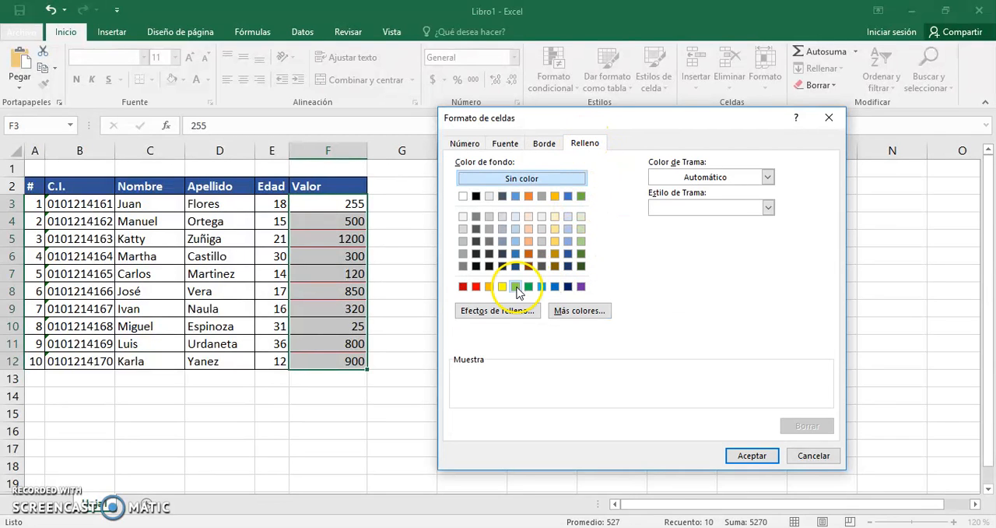
pyautogui.click(516, 287)
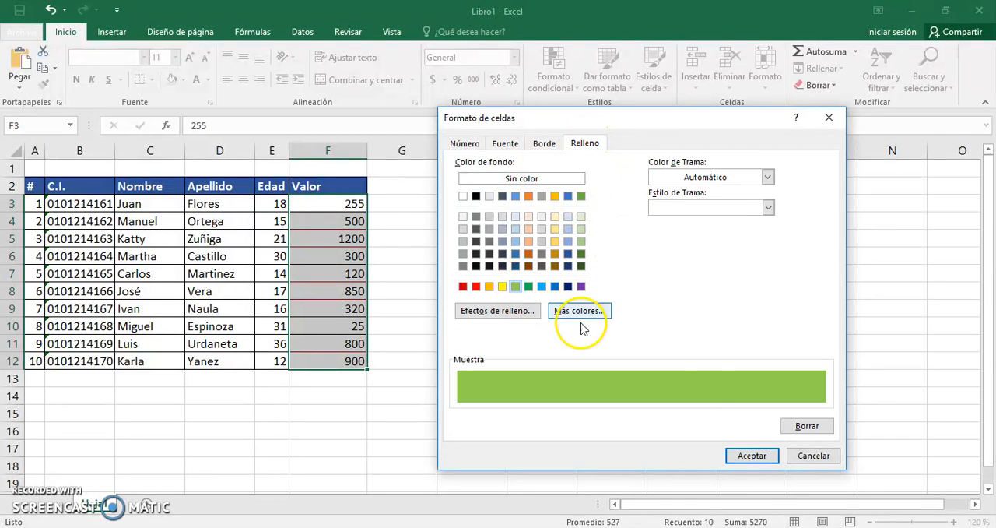
pyautogui.click(751, 459)
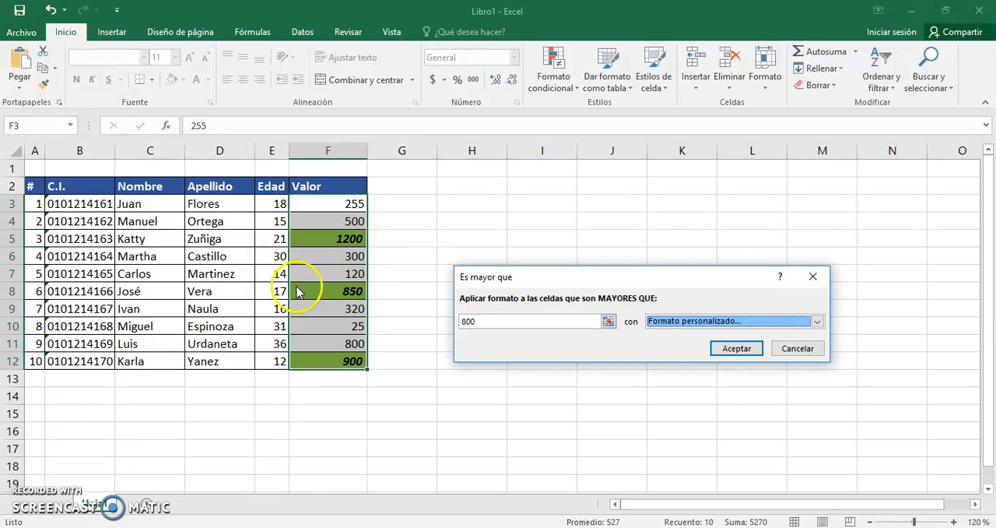
# Preview the green preset, choose Relleno rojo claro con texto rojo oscuro for the values above 800, and apply the rule.
pyautogui.click(716, 322)
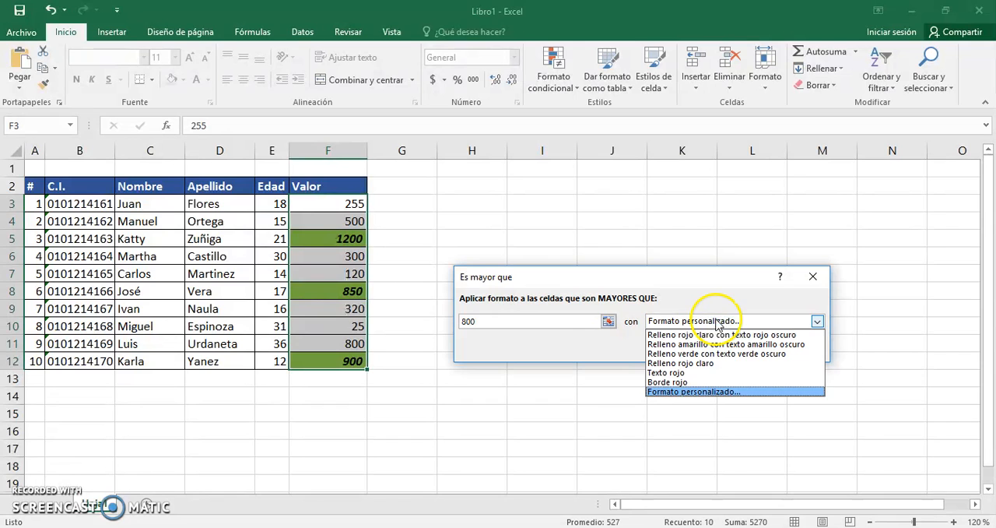
pyautogui.click(707, 353)
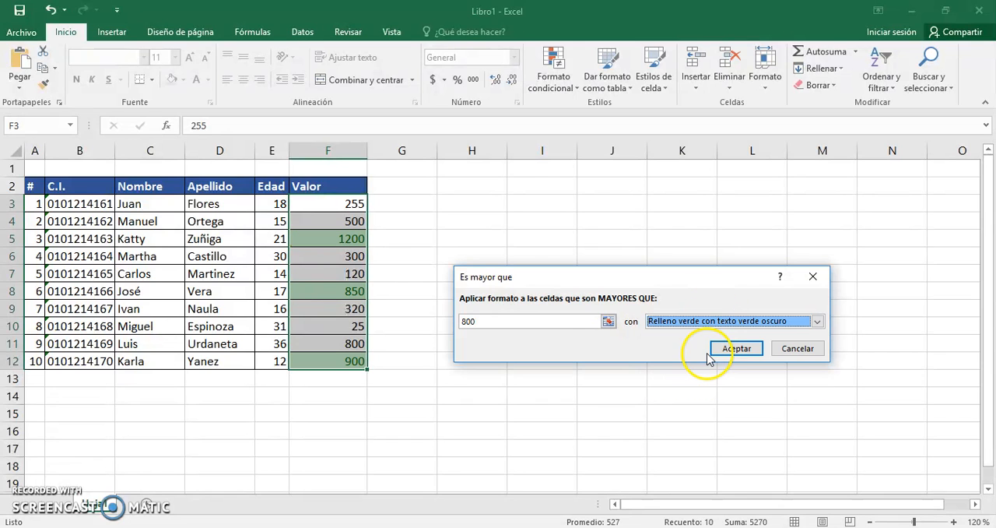
pyautogui.click(717, 325)
pyautogui.click(710, 330)
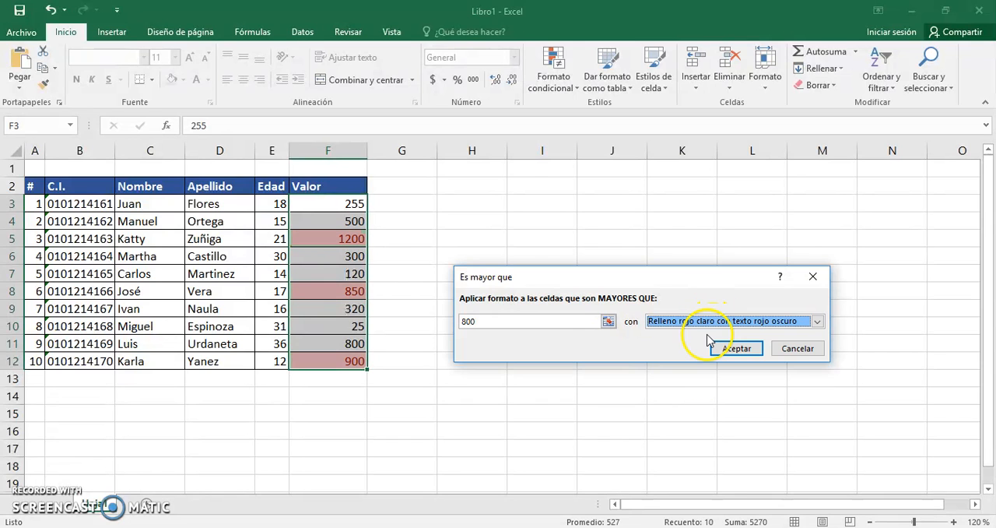
pyautogui.click(745, 349)
pyautogui.click(554, 311)
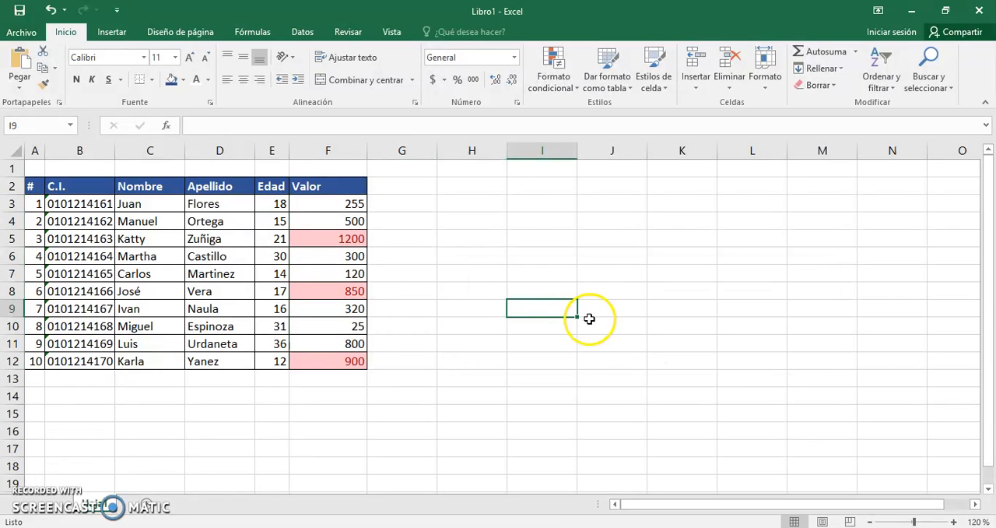
# Examine the Valor range F3:F12 and the highlighted cells F5, F8 and F12.
pyautogui.moveTo(332, 202); pyautogui.dragTo(327, 362)
pyautogui.click(418, 329)
pyautogui.click(363, 238)
pyautogui.click(350, 292)
pyautogui.click(349, 363)
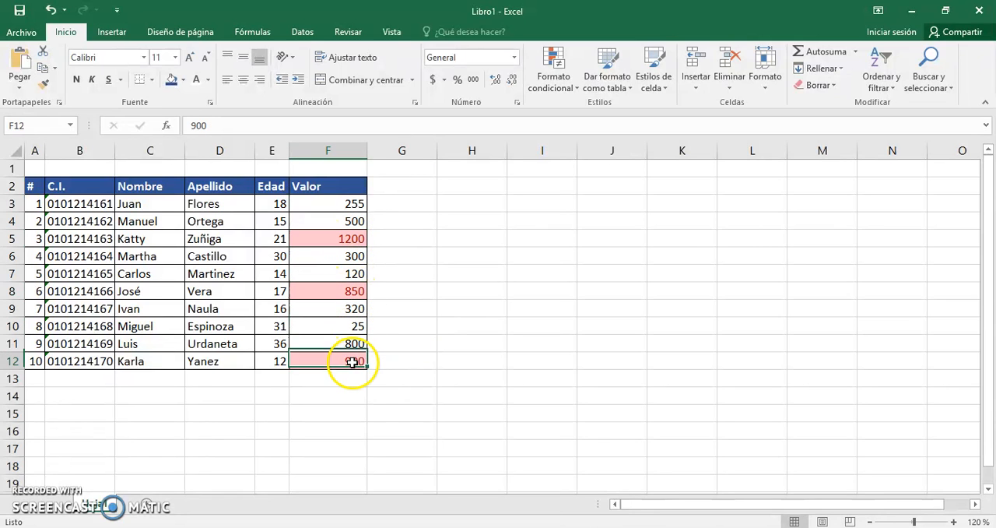
# Check the highlighted Valor cells F8 and F5 individually.
pyautogui.click(350, 289)
pyautogui.click(353, 242)
pyautogui.click(416, 269)
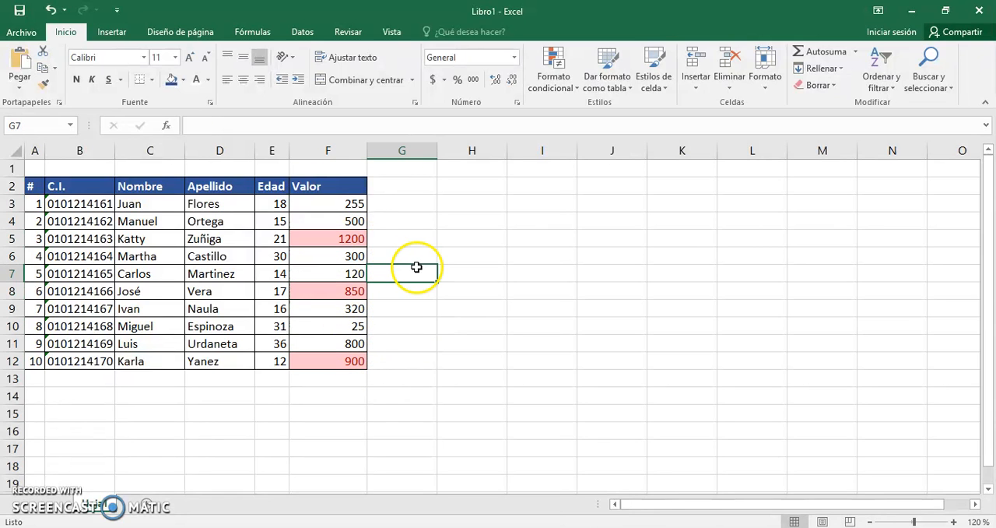
# Highlight the Valor values in F3:F12 that are less than 200 with Relleno verde con texto verde oscuro.
pyautogui.moveTo(344, 206); pyautogui.dragTo(341, 361)
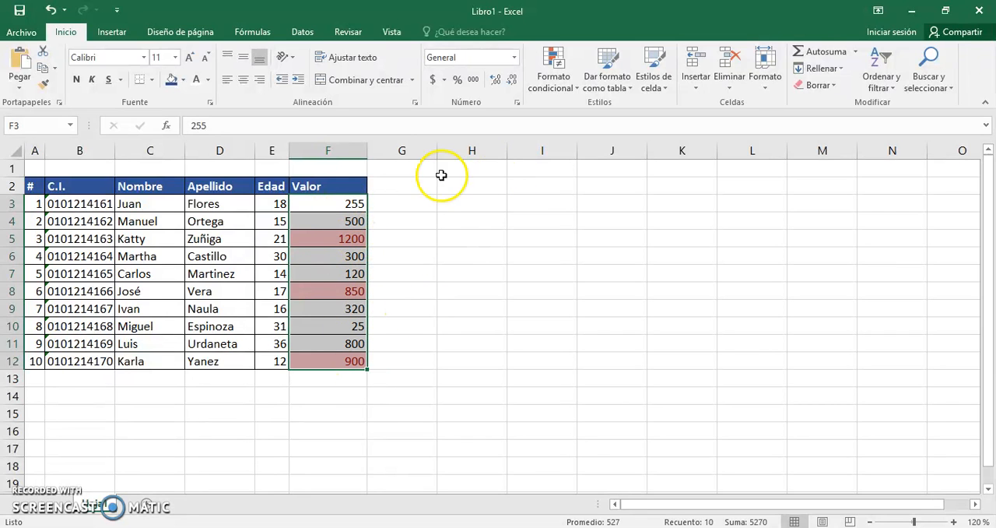
pyautogui.click(576, 84)
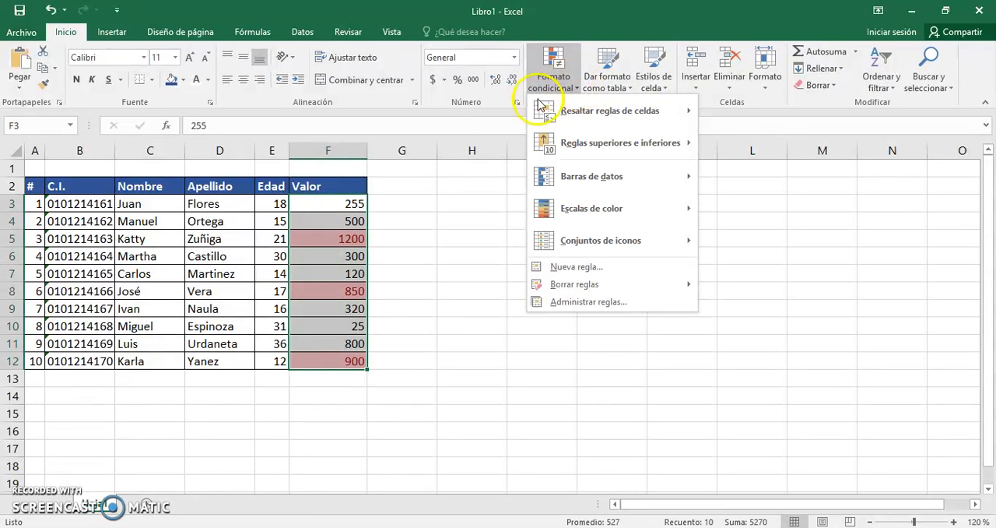
pyautogui.moveTo(604, 140)
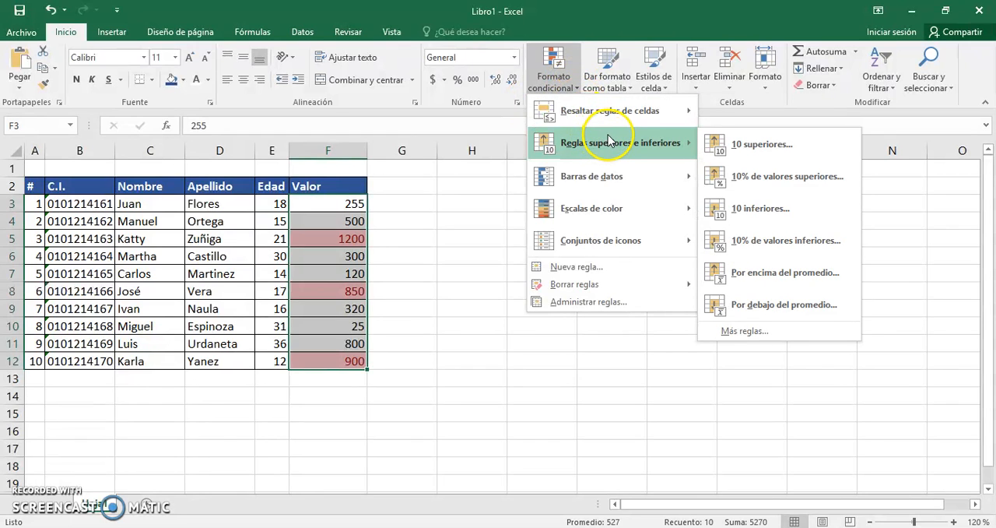
pyautogui.moveTo(613, 123)
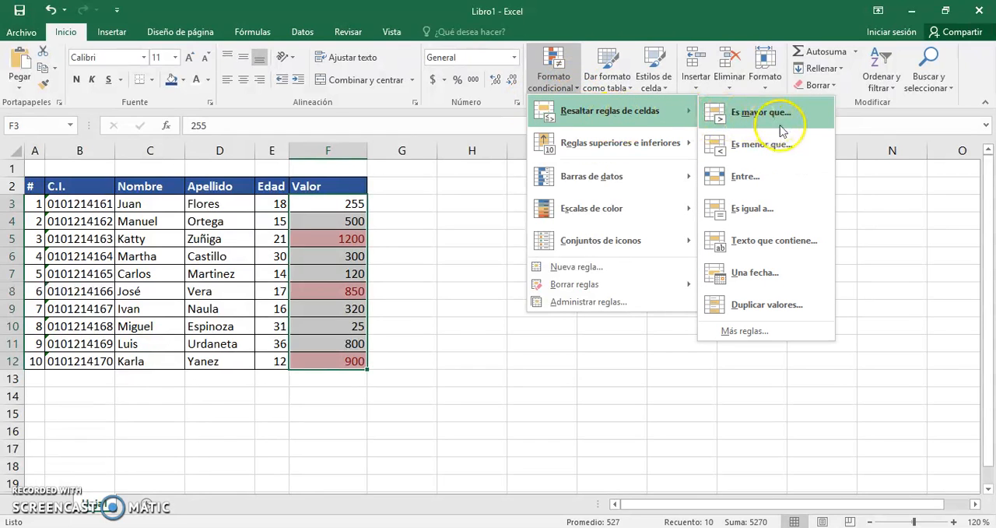
pyautogui.click(720, 144)
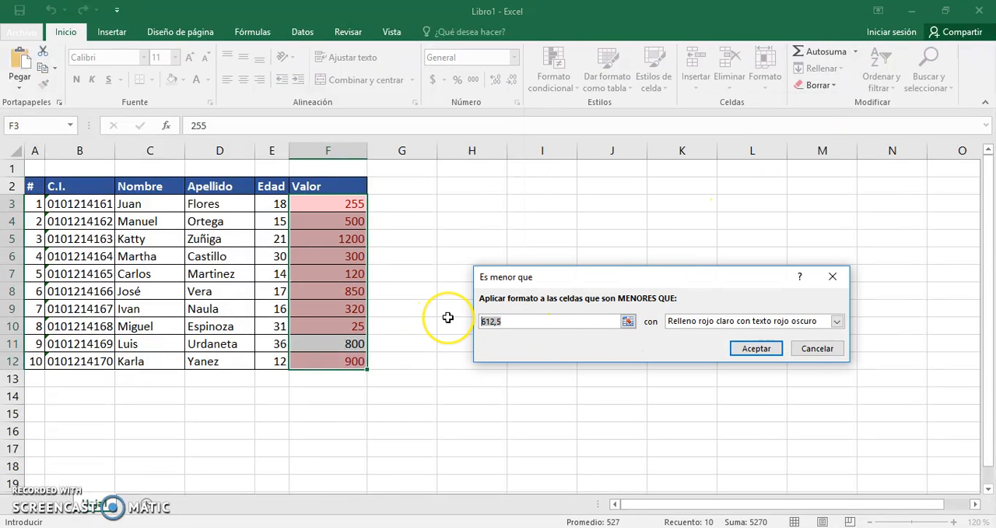
pyautogui.write('200')
pyautogui.click(705, 321)
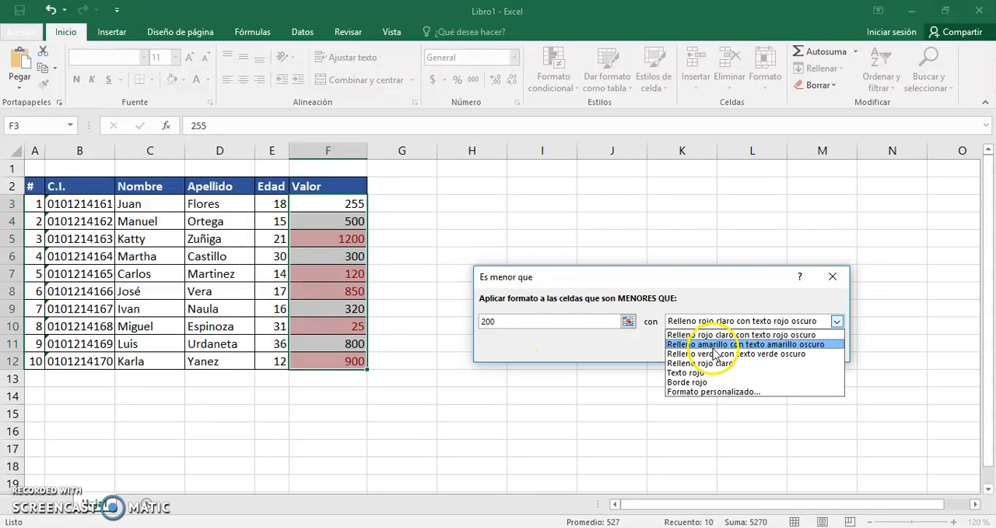
pyautogui.click(713, 353)
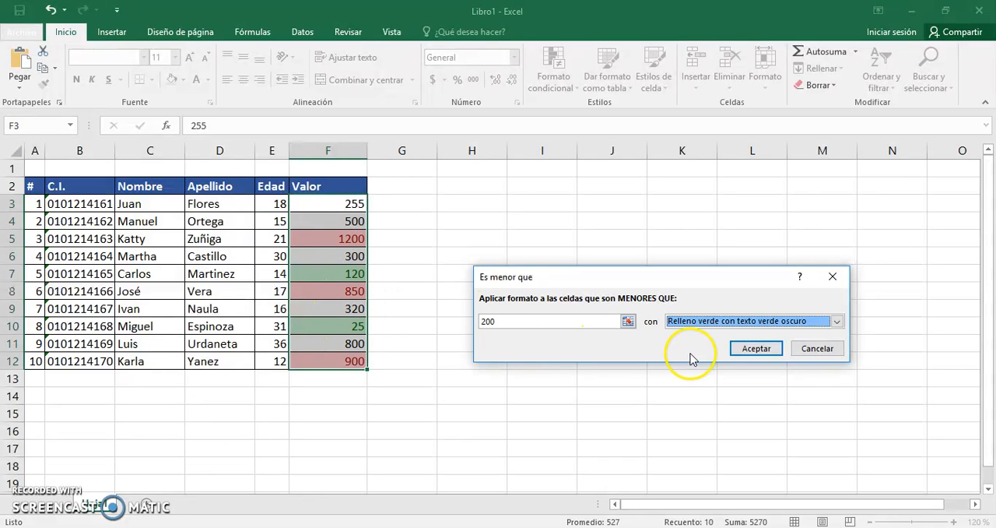
pyautogui.click(752, 348)
pyautogui.click(460, 306)
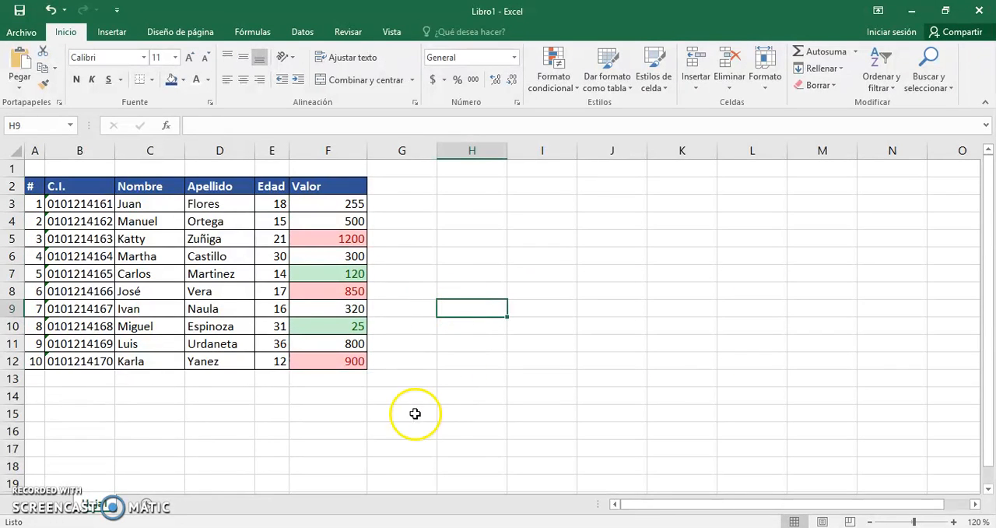
# Examine the red-highlighted cells F5, F8 and F12 and the green-highlighted cells F10 and F7.
pyautogui.click(338, 244)
pyautogui.click(352, 292)
pyautogui.click(348, 365)
pyautogui.click(358, 326)
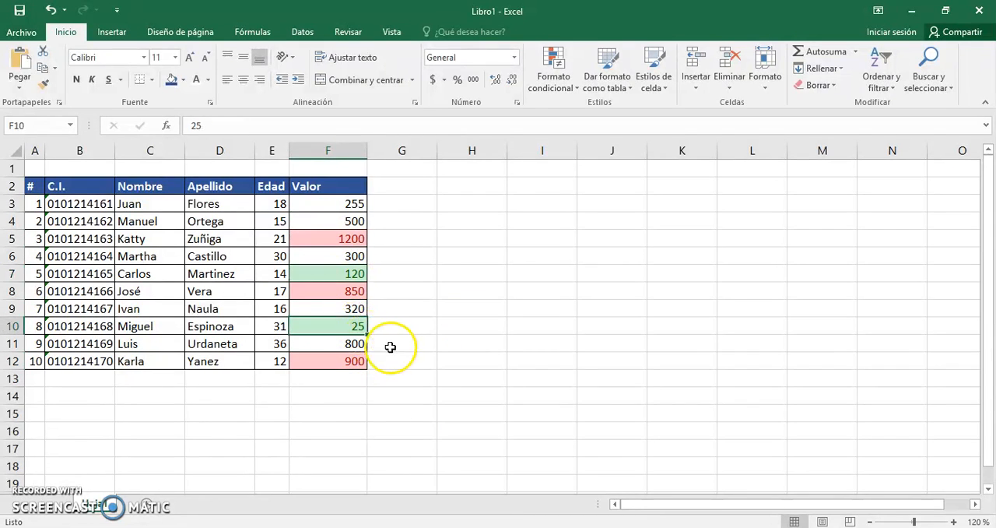
pyautogui.click(357, 272)
pyautogui.click(351, 328)
# Try a Texto rojo rule for Valor values between 400 and 500, and with the lower limit set to 300.
pyautogui.moveTo(351, 212); pyautogui.dragTo(329, 360)
pyautogui.click(566, 85)
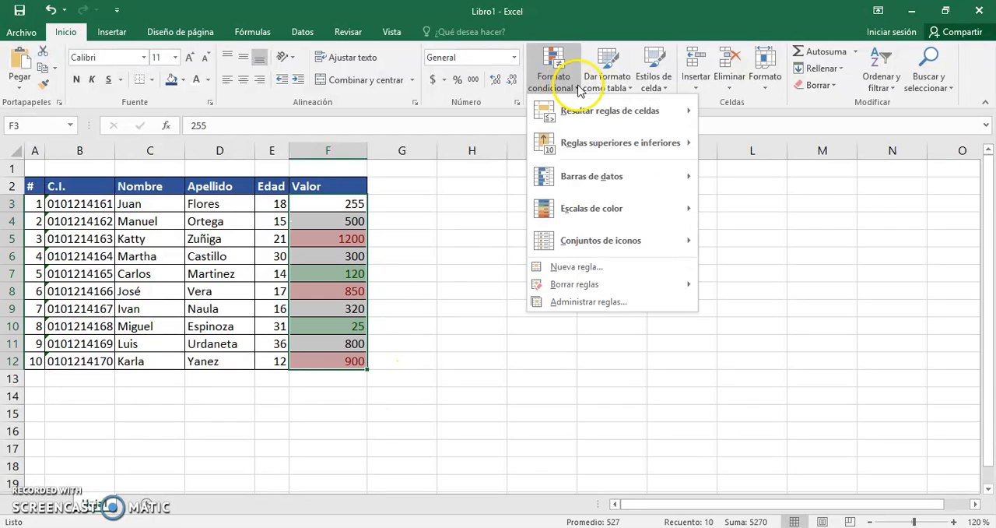
pyautogui.moveTo(607, 112)
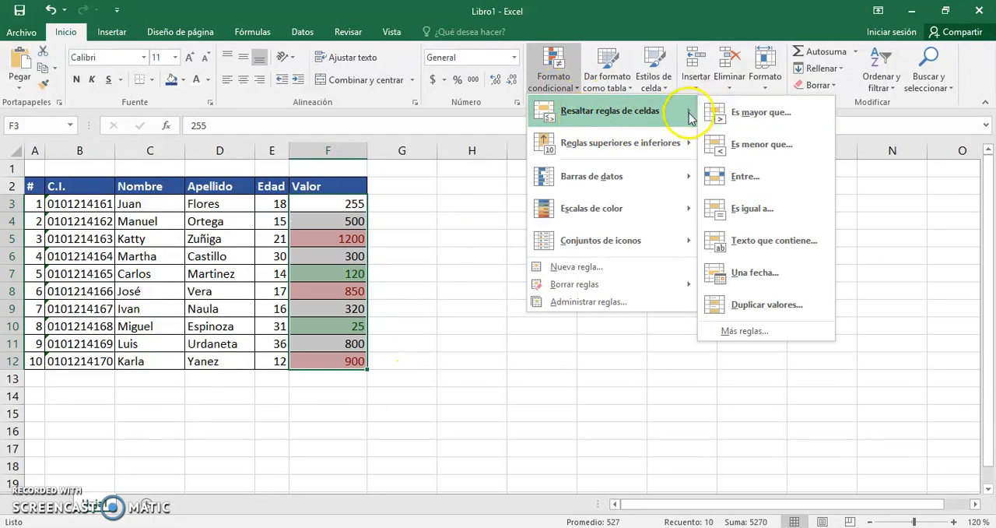
pyautogui.click(746, 177)
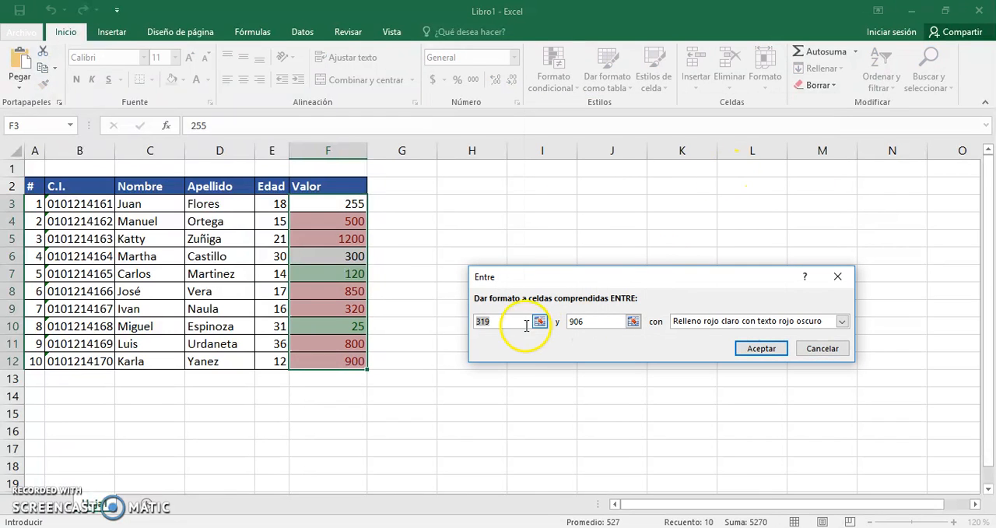
pyautogui.write('400')
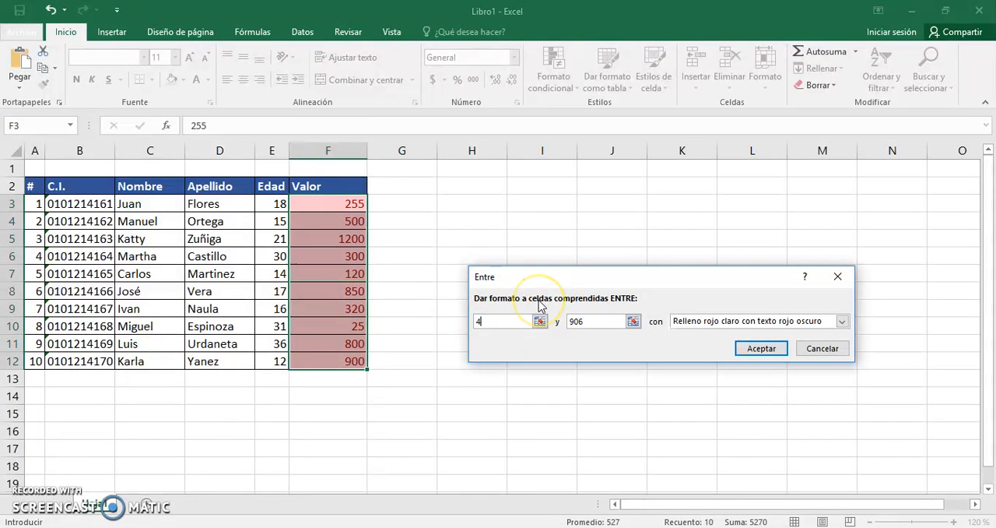
pyautogui.doubleClick(574, 319)
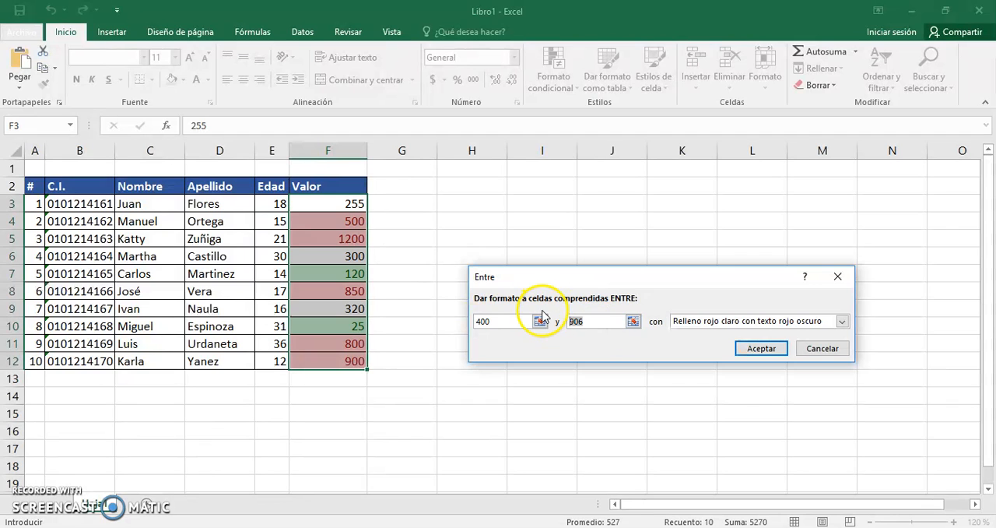
pyautogui.write('500')
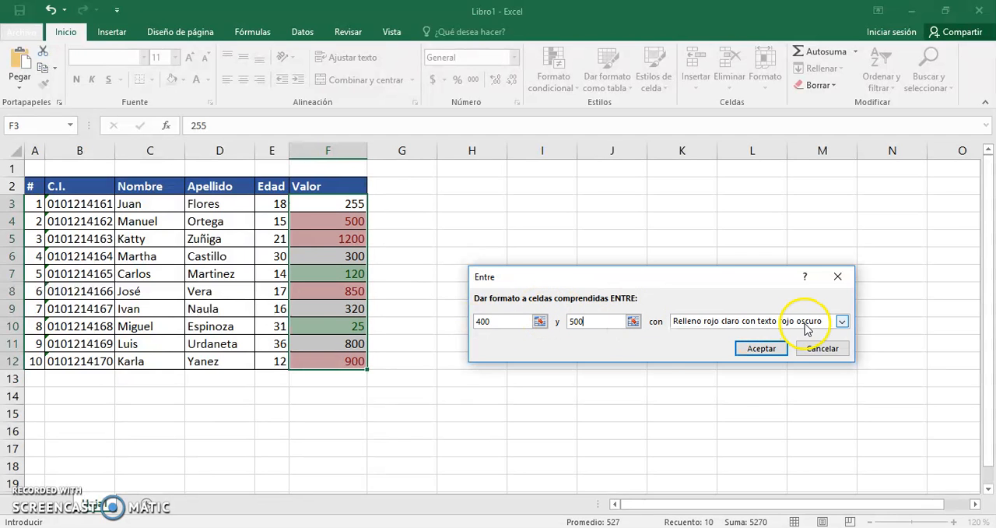
pyautogui.click(843, 320)
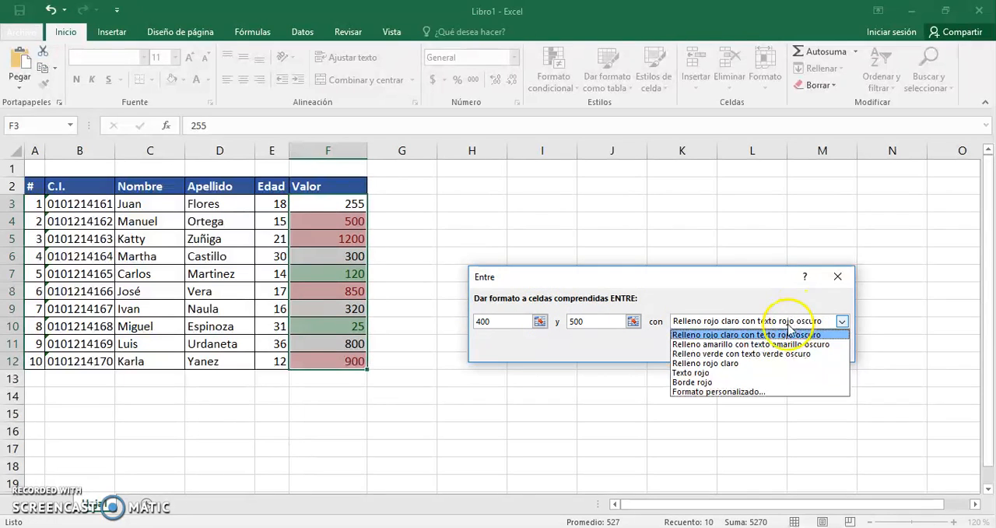
pyautogui.click(715, 372)
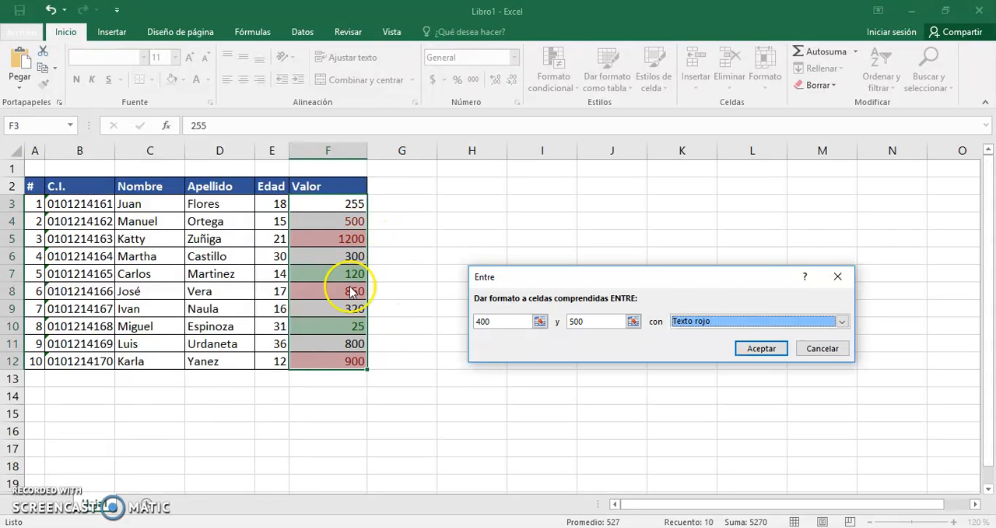
pyautogui.click(483, 321)
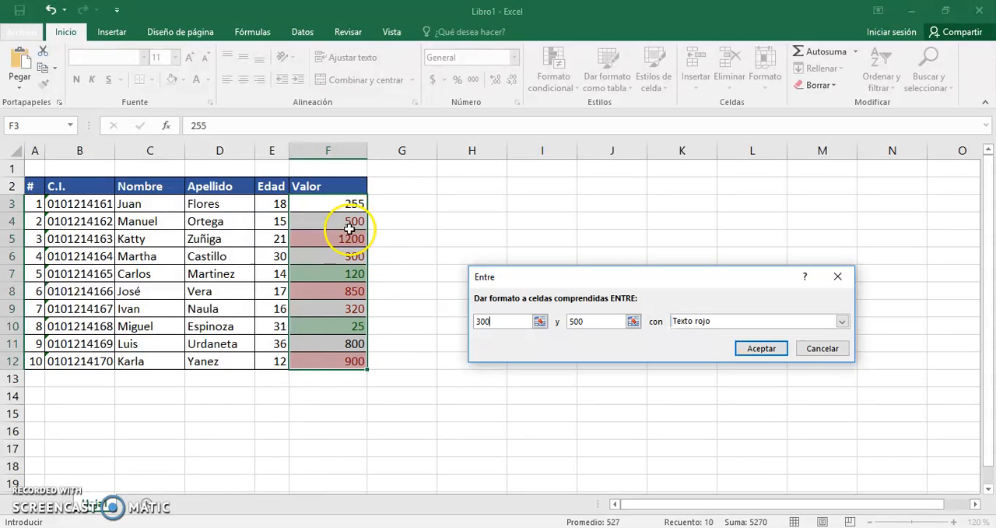
pyautogui.click(821, 349)
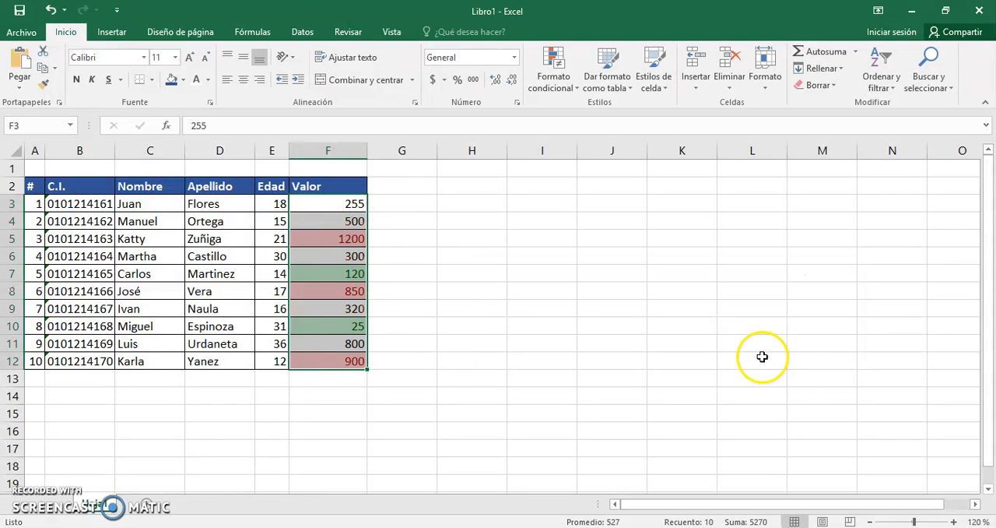
pyautogui.click(456, 313)
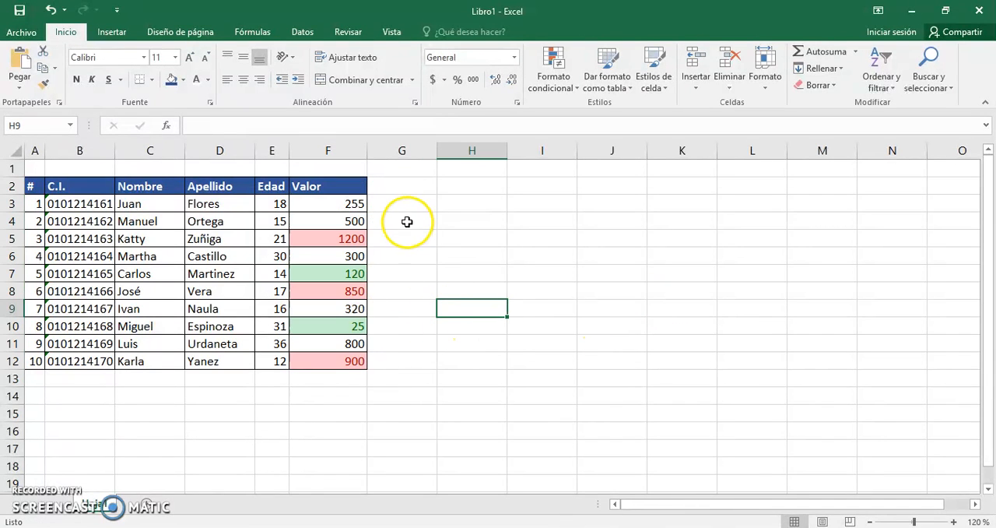
# Clear the conditional formatting rules from the Valor cells F3:F12 only.
pyautogui.moveTo(353, 205); pyautogui.dragTo(348, 357)
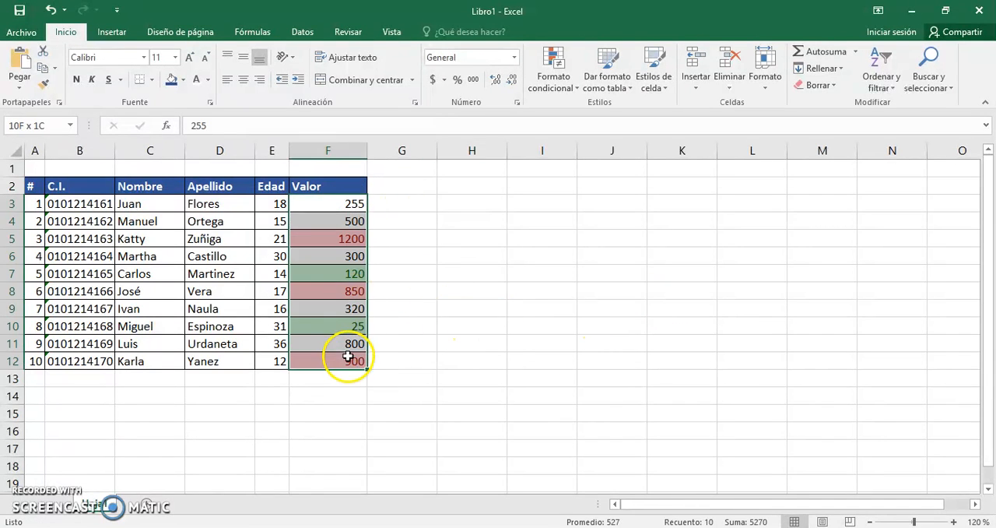
pyautogui.click(557, 84)
pyautogui.moveTo(596, 148)
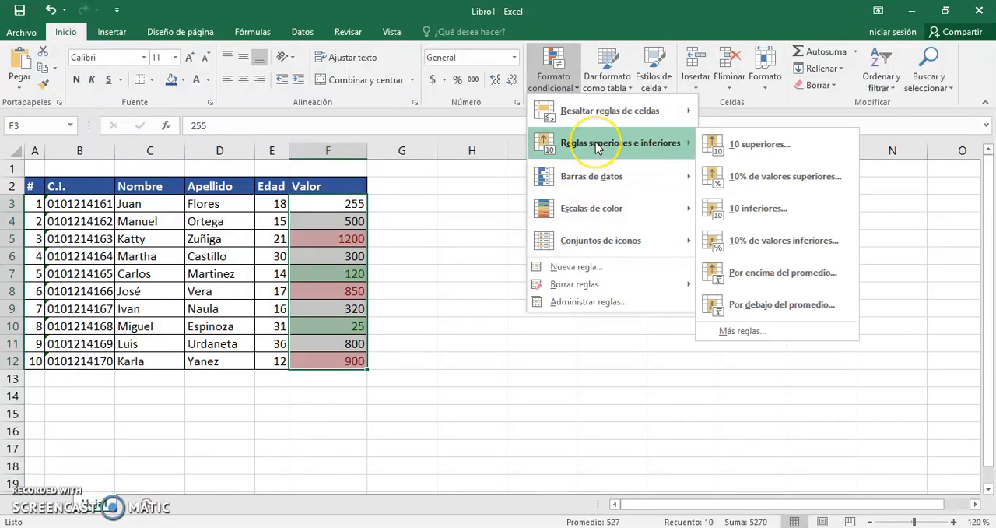
pyautogui.moveTo(596, 112)
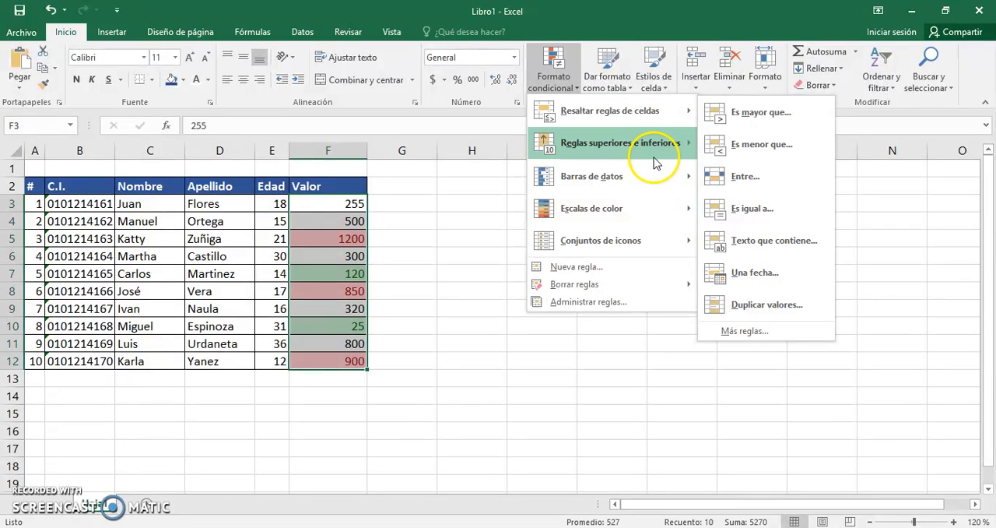
pyautogui.moveTo(648, 156)
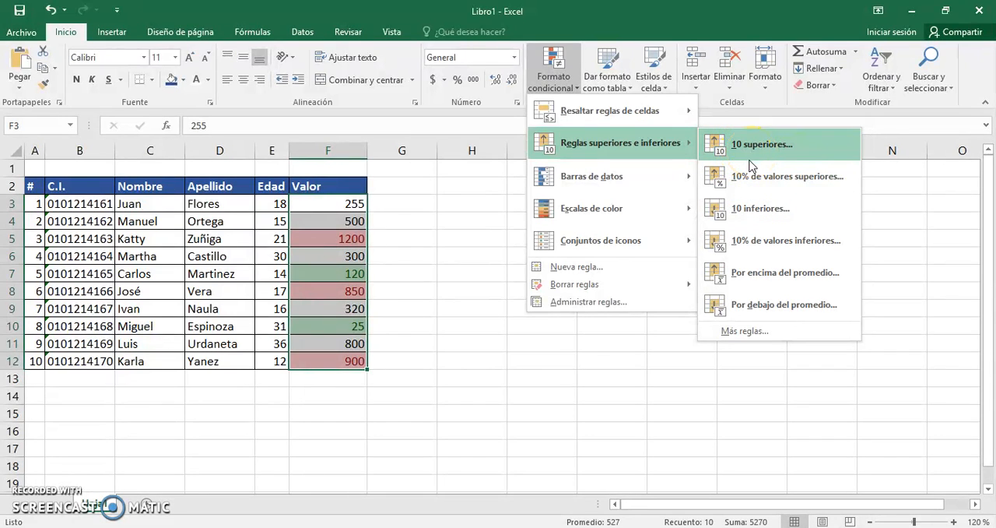
pyautogui.click(753, 210)
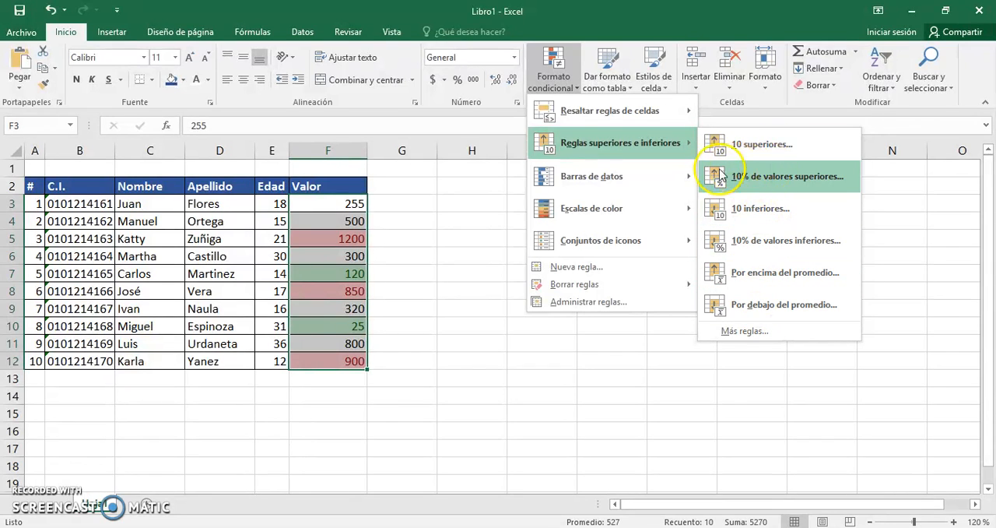
pyautogui.moveTo(617, 216)
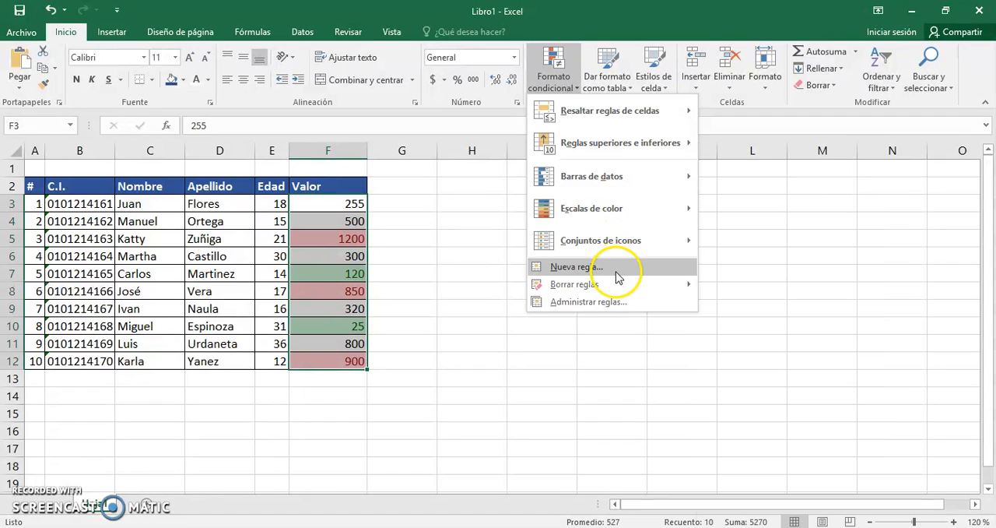
pyautogui.moveTo(613, 283)
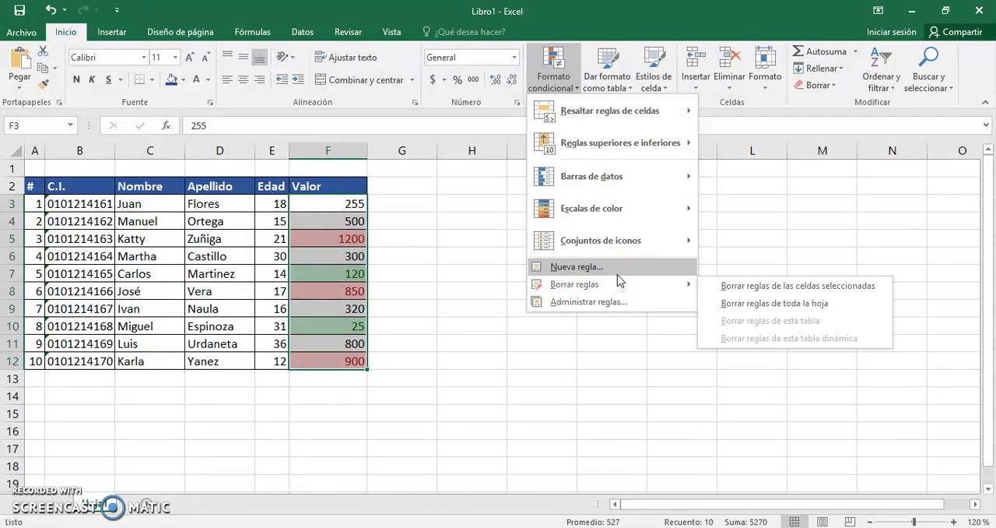
pyautogui.click(732, 288)
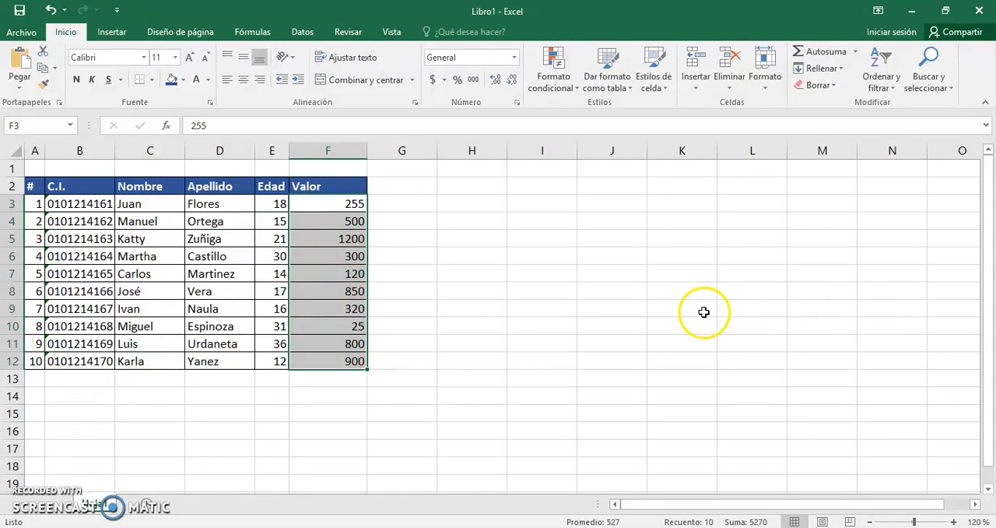
pyautogui.click(500, 325)
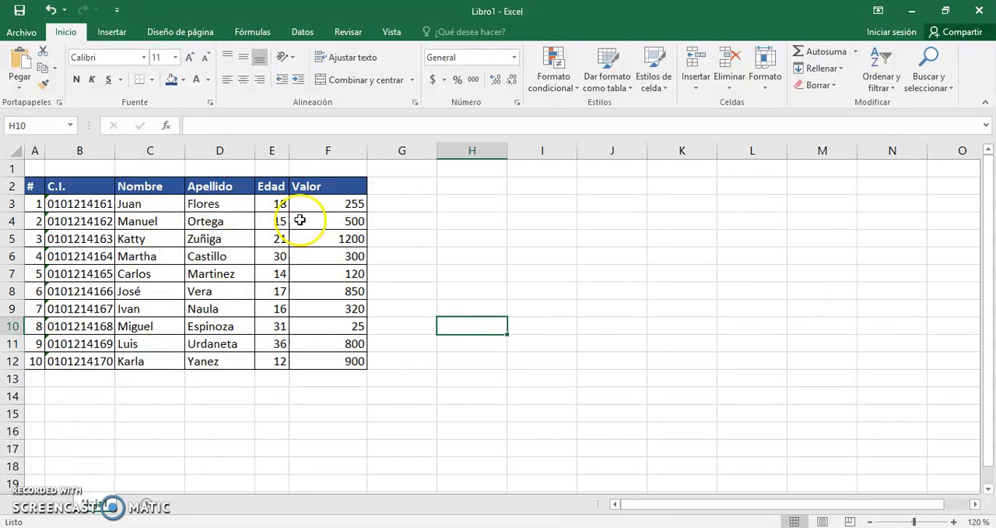
# Highlight the above-average Edad values in E3:E12 with Relleno verde con texto verde oscuro.
pyautogui.moveTo(282, 205); pyautogui.dragTo(271, 365)
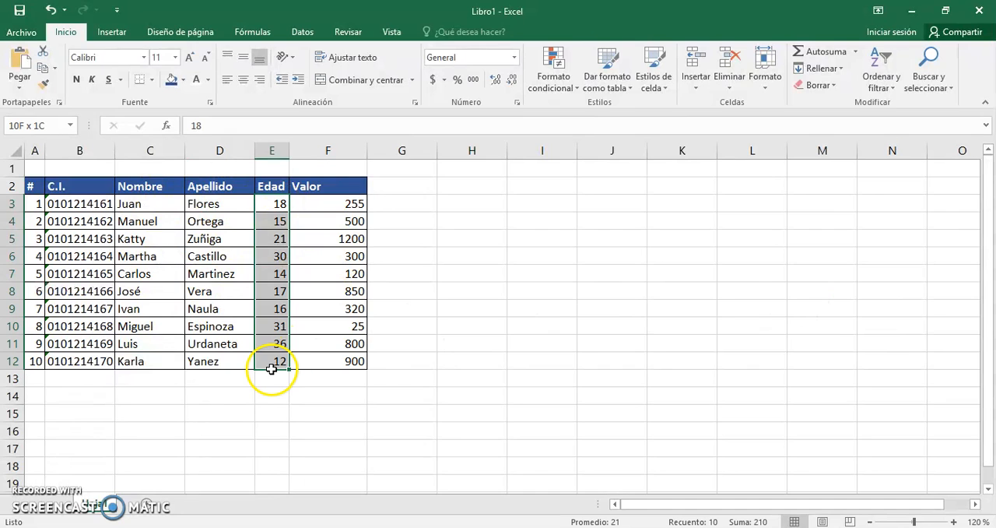
pyautogui.click(554, 84)
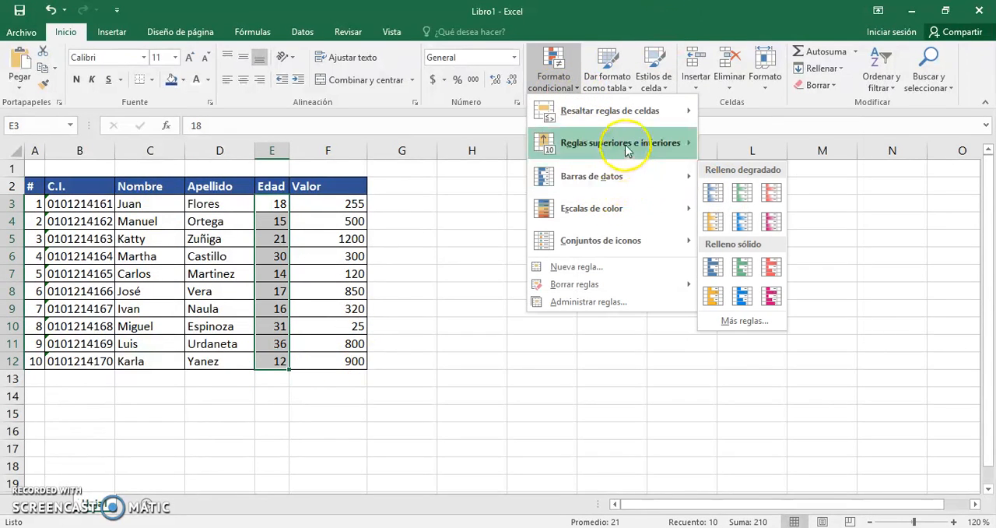
pyautogui.moveTo(628, 150)
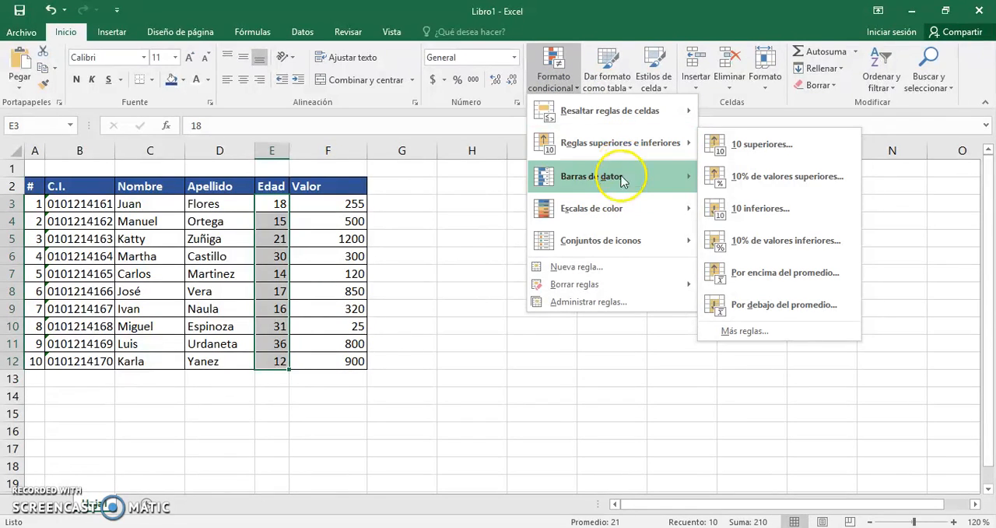
pyautogui.moveTo(628, 206)
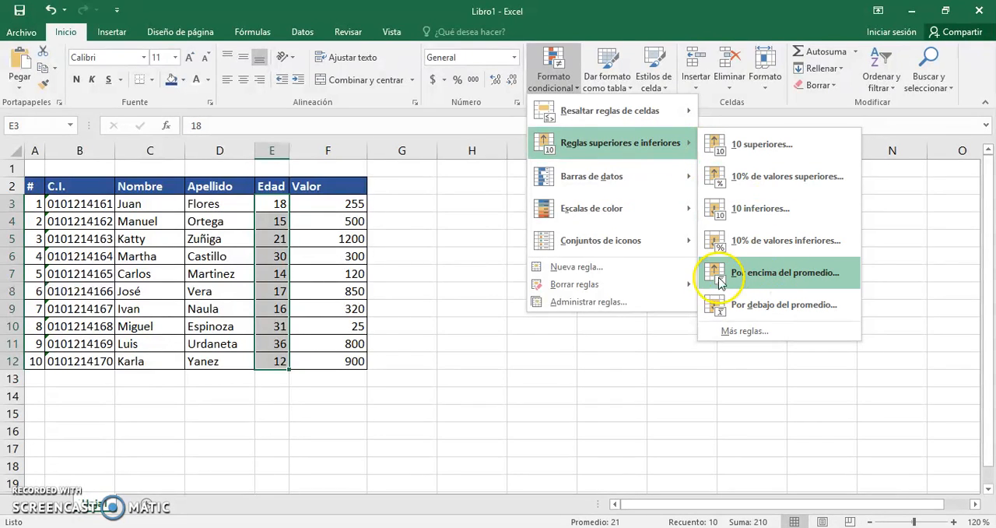
pyautogui.click(767, 277)
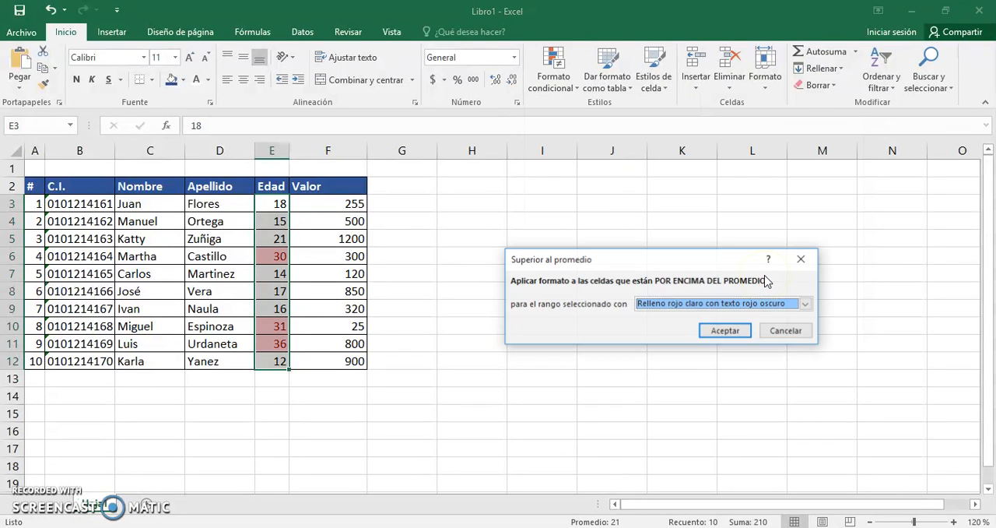
pyautogui.click(673, 304)
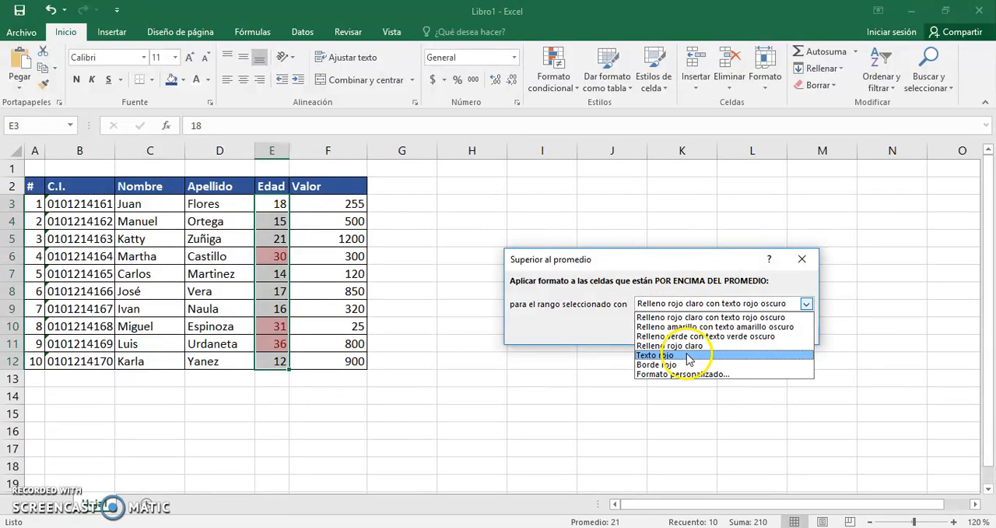
pyautogui.click(705, 335)
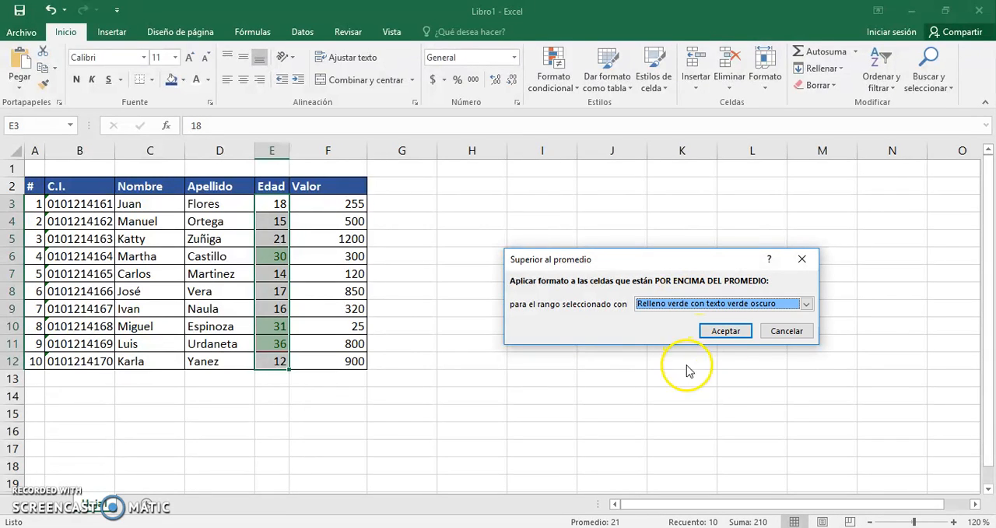
pyautogui.click(724, 331)
pyautogui.click(553, 343)
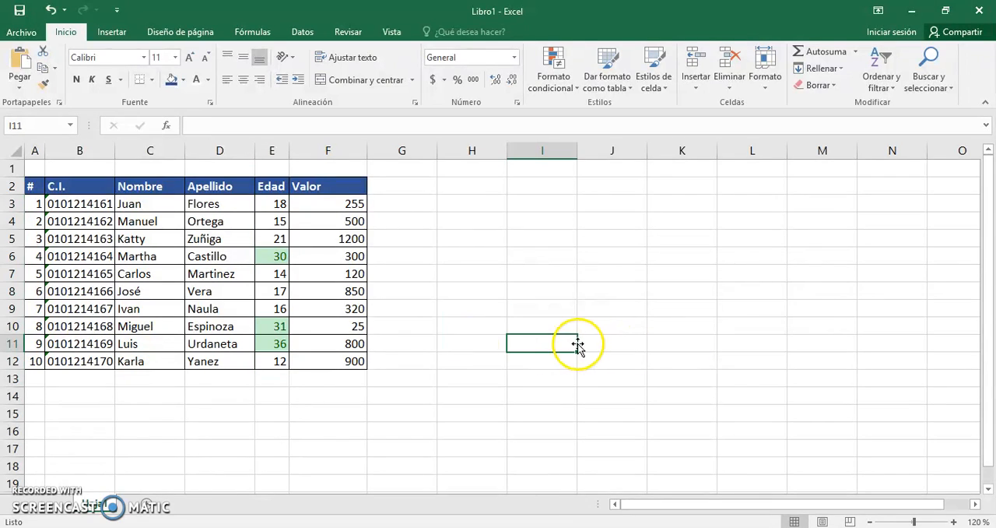
# Examine the green-highlighted Edad cells E6, E10 and E11.
pyautogui.moveTo(274, 342); pyautogui.dragTo(276, 327)
pyautogui.click(281, 256)
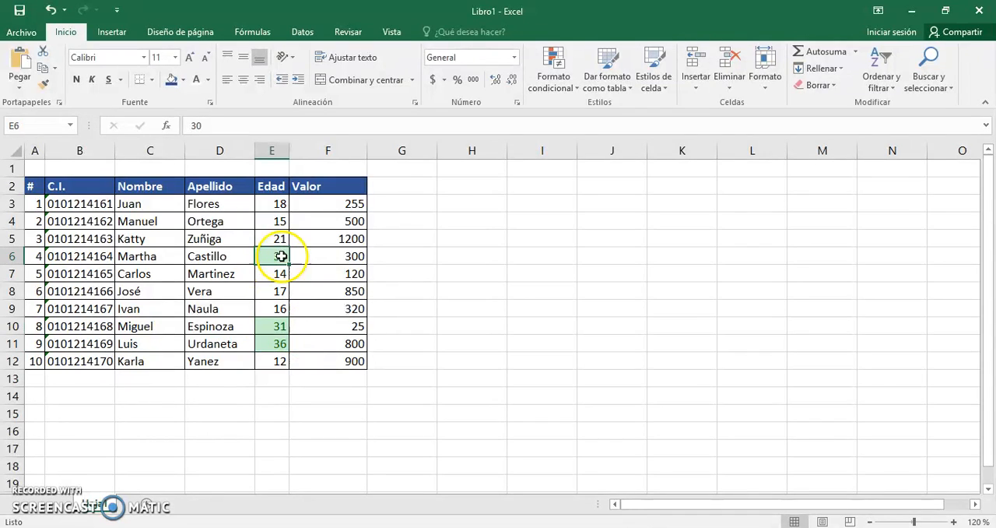
pyautogui.click(272, 326)
pyautogui.click(276, 343)
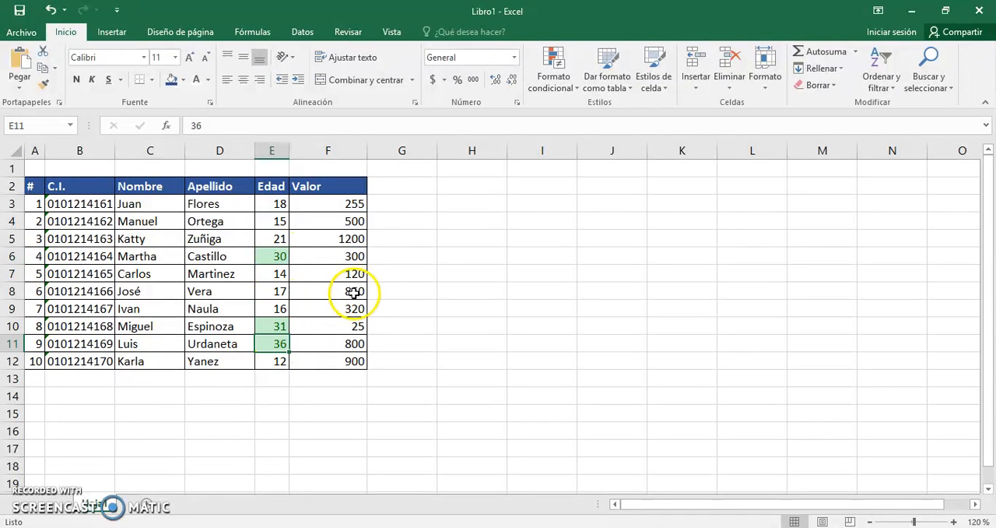
pyautogui.click(408, 309)
# Highlight the below-average Edad values in E3:E12 with Relleno rojo claro con texto rojo oscuro.
pyautogui.moveTo(282, 212); pyautogui.dragTo(272, 354)
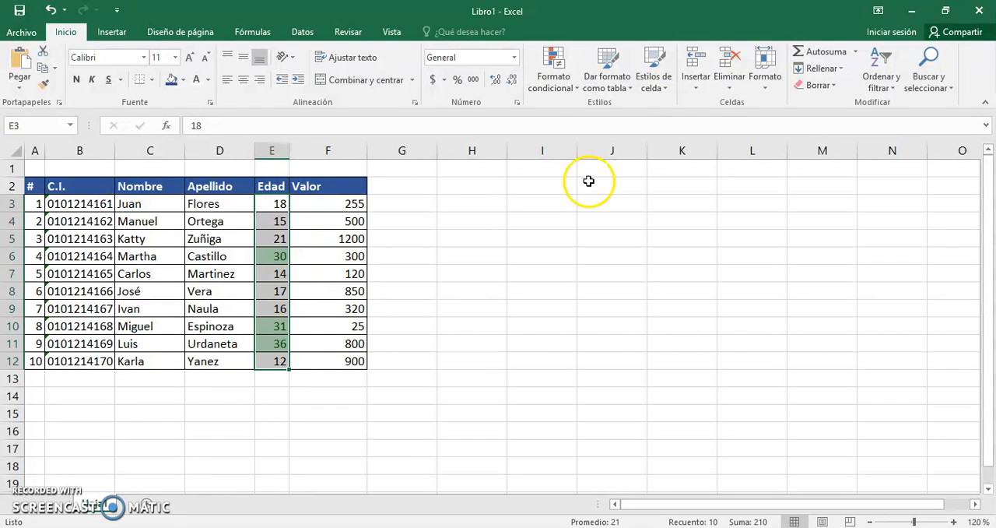
pyautogui.click(556, 80)
pyautogui.moveTo(634, 154)
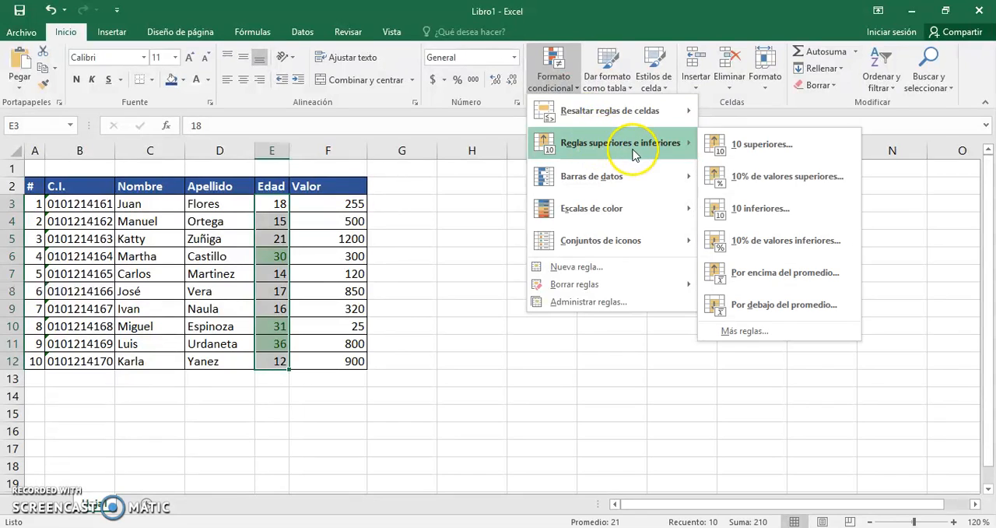
pyautogui.click(811, 315)
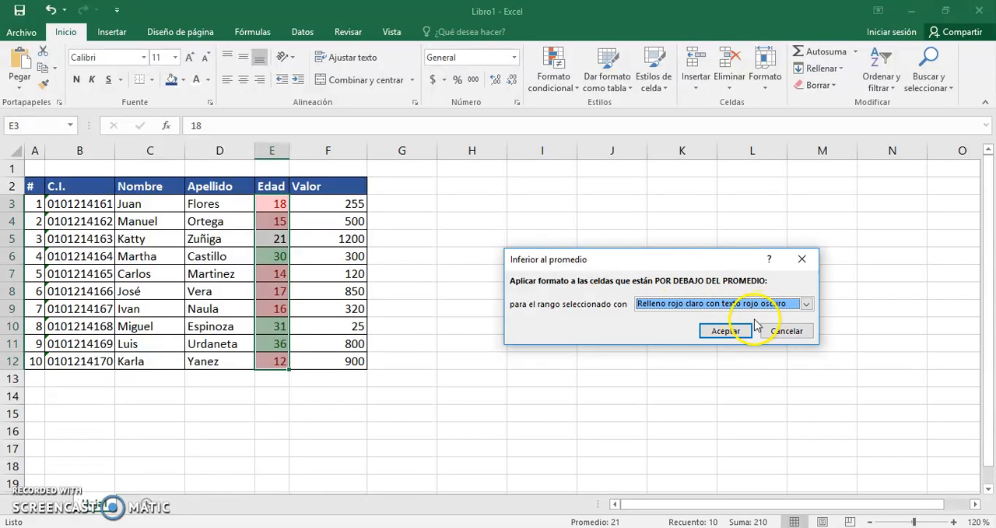
pyautogui.click(726, 331)
pyautogui.click(543, 308)
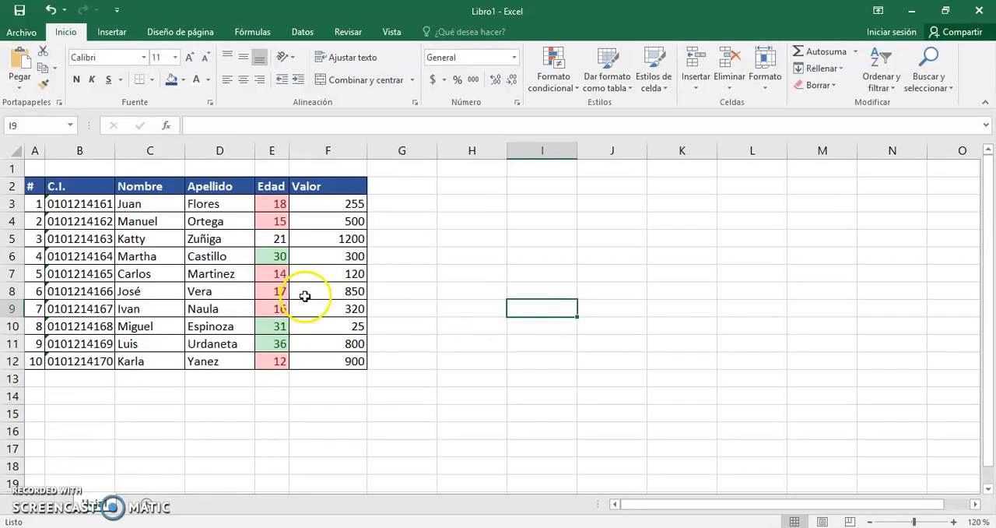
# Examine the red-highlighted Edad cells E3, E4, E7, E8, E9 and E12.
pyautogui.click(272, 225)
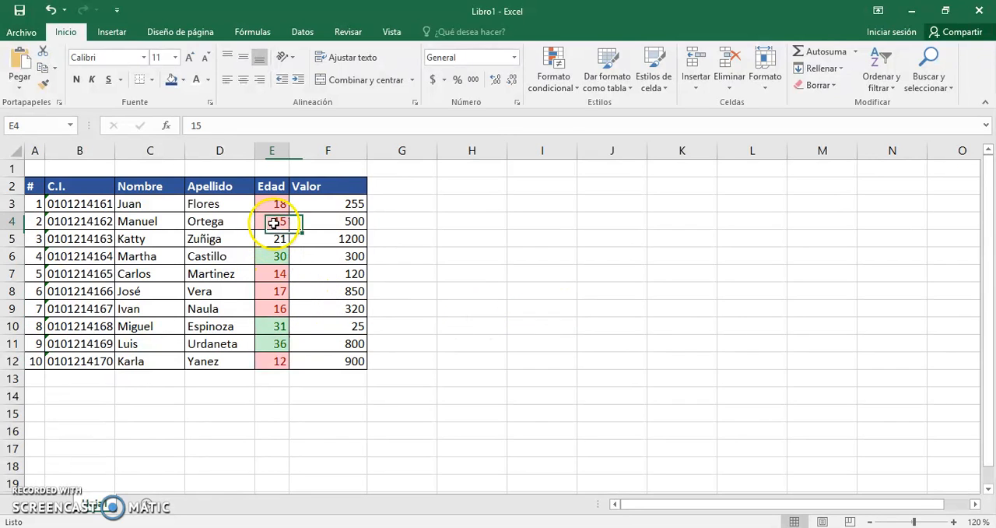
pyautogui.click(278, 204)
pyautogui.click(276, 278)
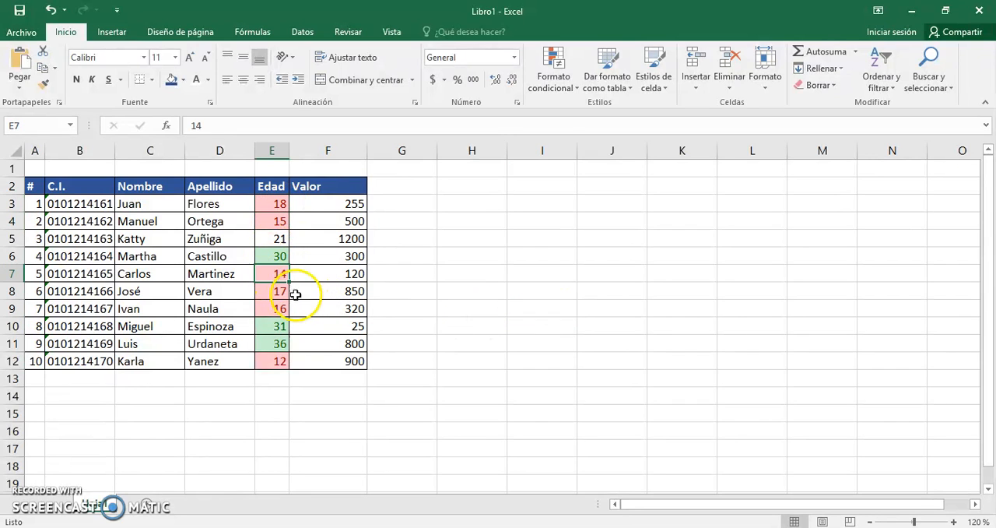
pyautogui.click(274, 292)
pyautogui.click(274, 309)
pyautogui.click(280, 361)
pyautogui.click(472, 343)
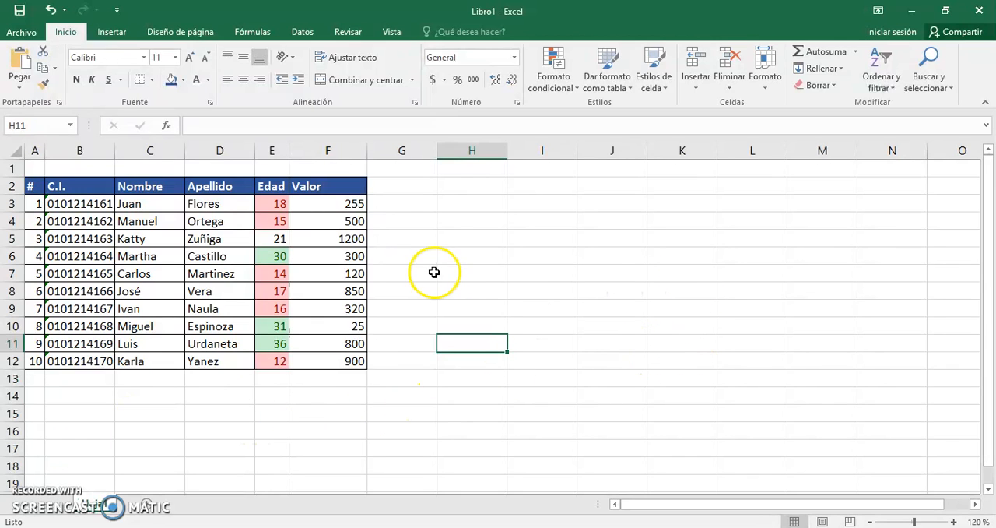
# Highlight cells in C3:D12 containing the surname from D9 with Relleno amarillo con texto amarillo oscuro.
pyautogui.moveTo(155, 207); pyautogui.dragTo(204, 366)
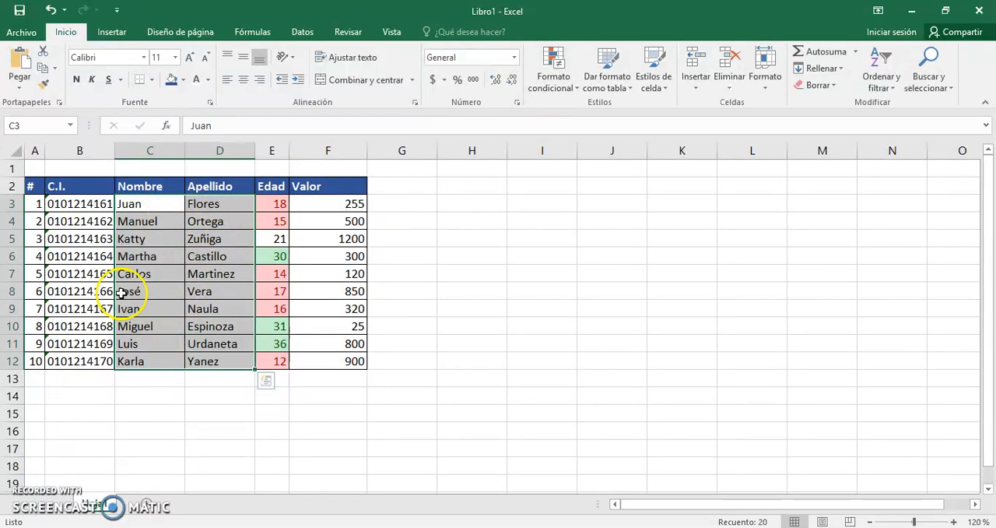
pyautogui.click(550, 99)
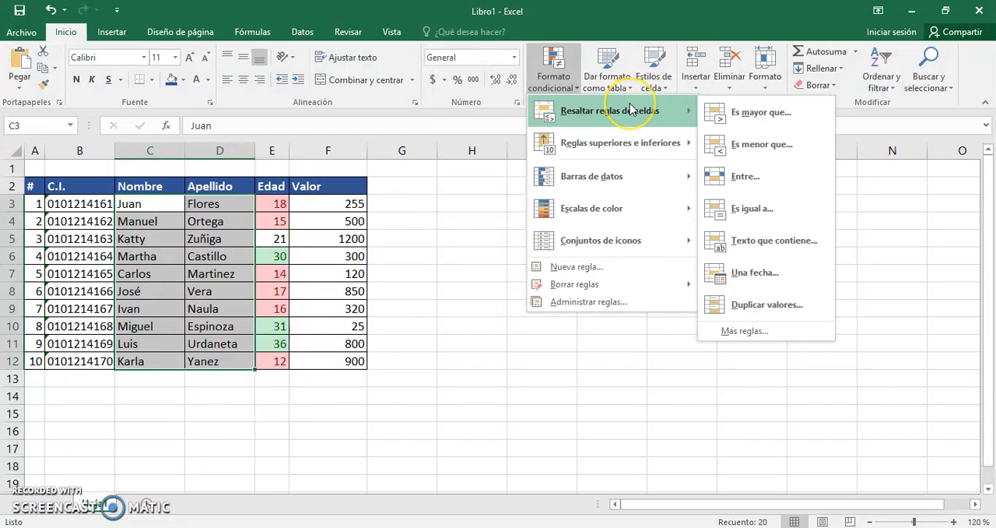
pyautogui.click(750, 257)
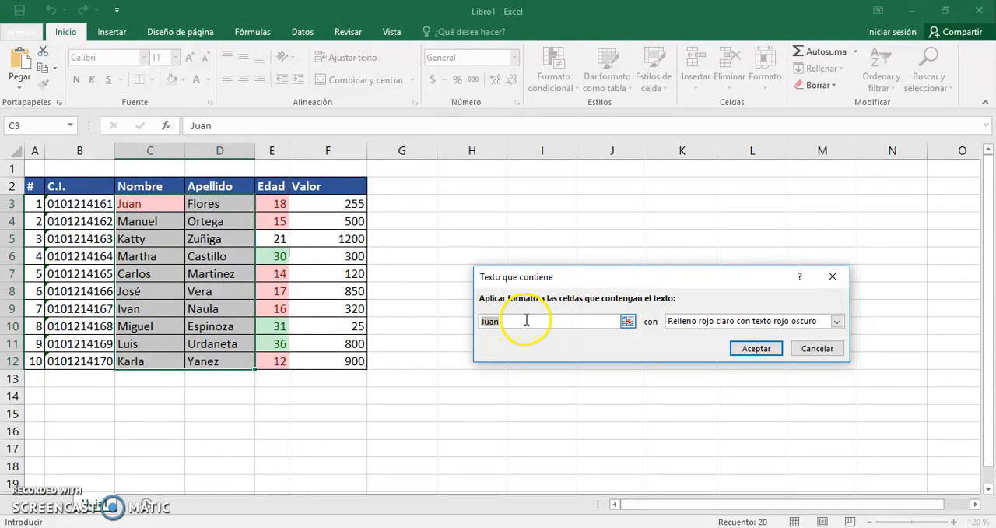
pyautogui.moveTo(548, 320); pyautogui.dragTo(427, 320)
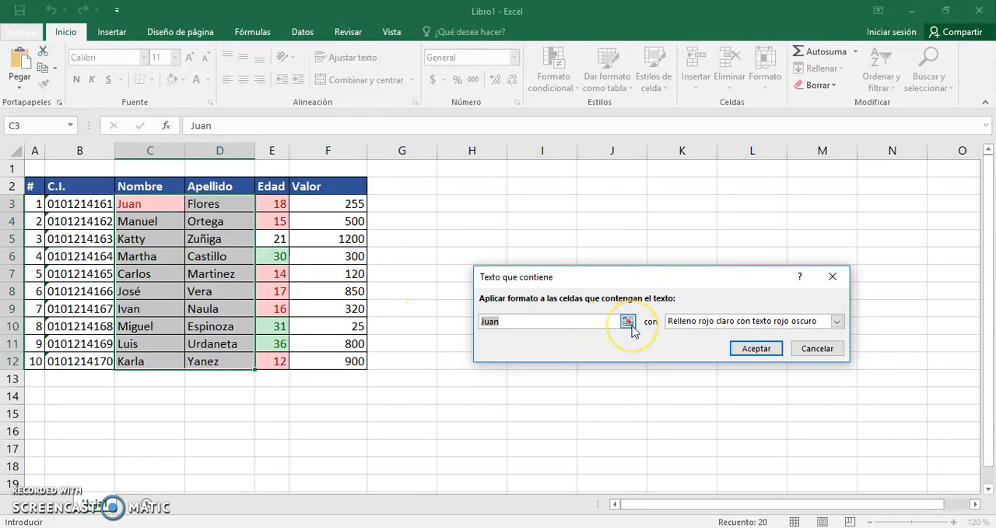
pyautogui.write('Naul')
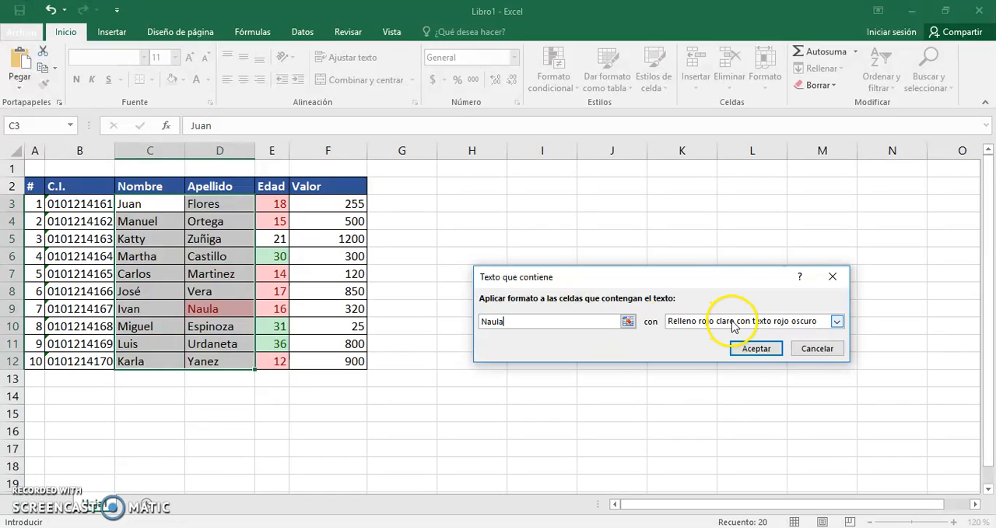
pyautogui.click(734, 321)
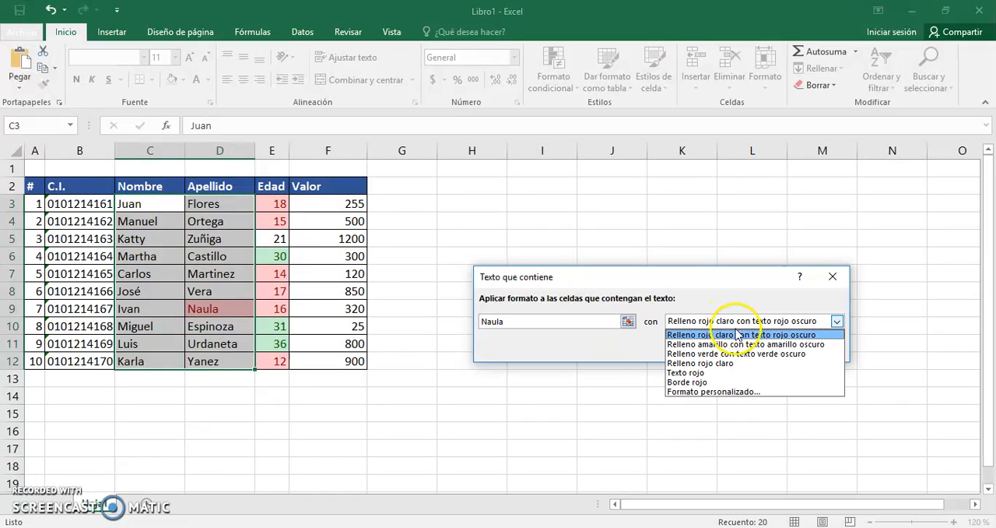
pyautogui.click(734, 344)
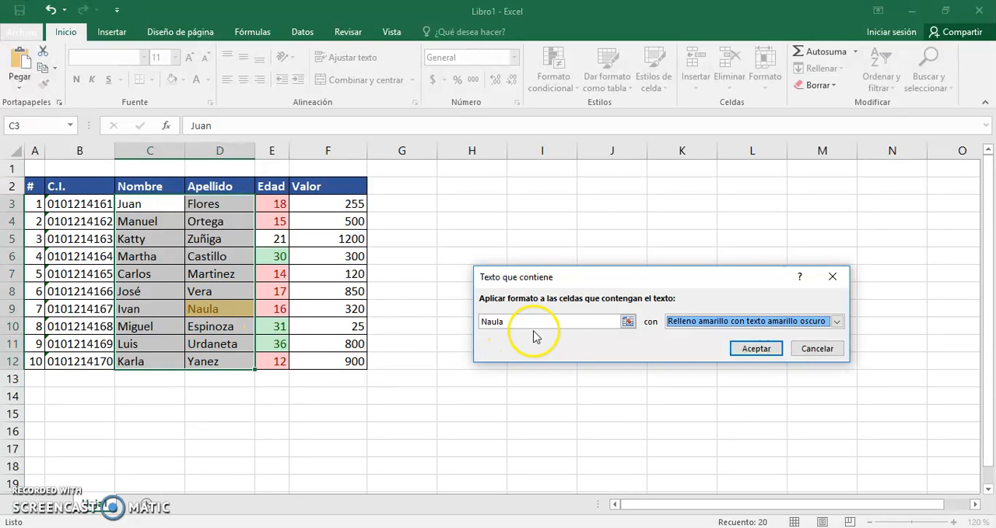
pyautogui.click(705, 322)
pyautogui.click(728, 343)
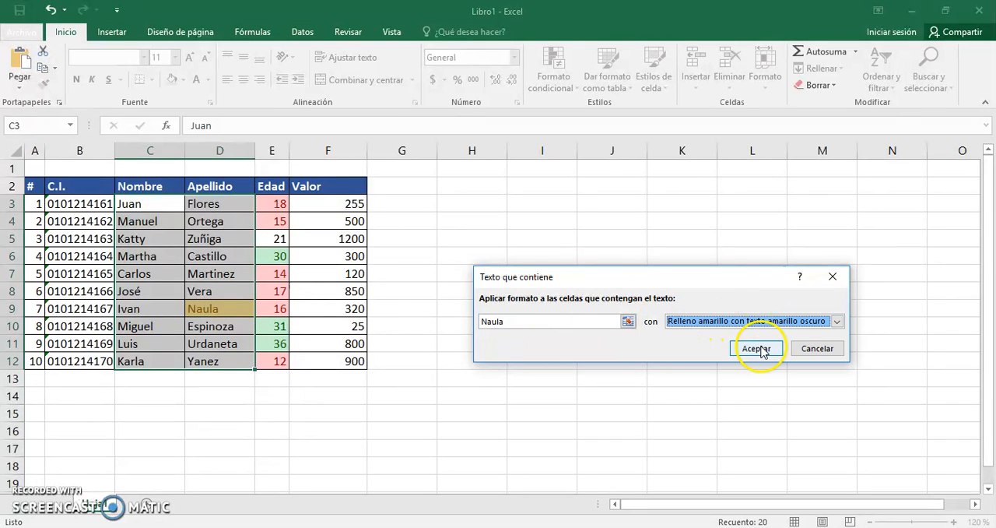
pyautogui.click(755, 348)
pyautogui.click(574, 358)
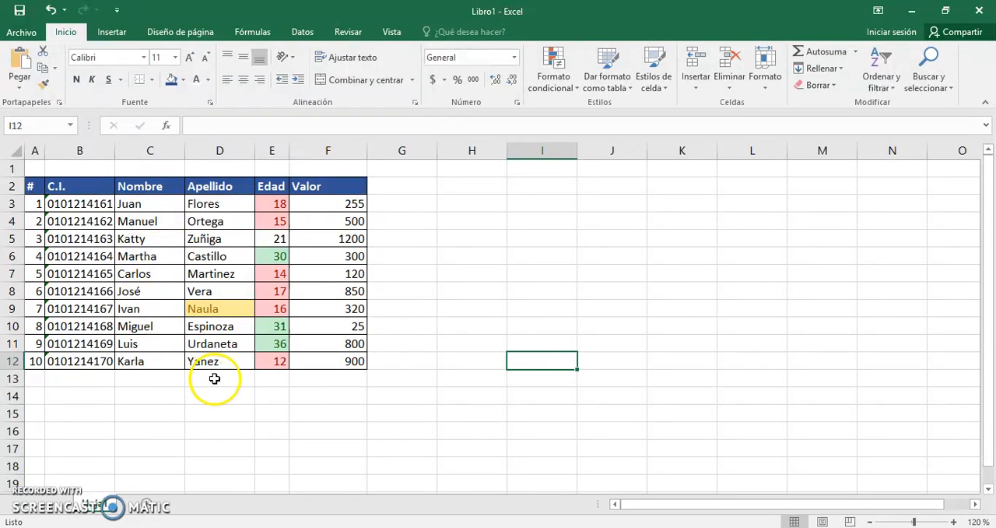
# Replace the Apellido in D6 with the same surname as in D9.
pyautogui.click(212, 273)
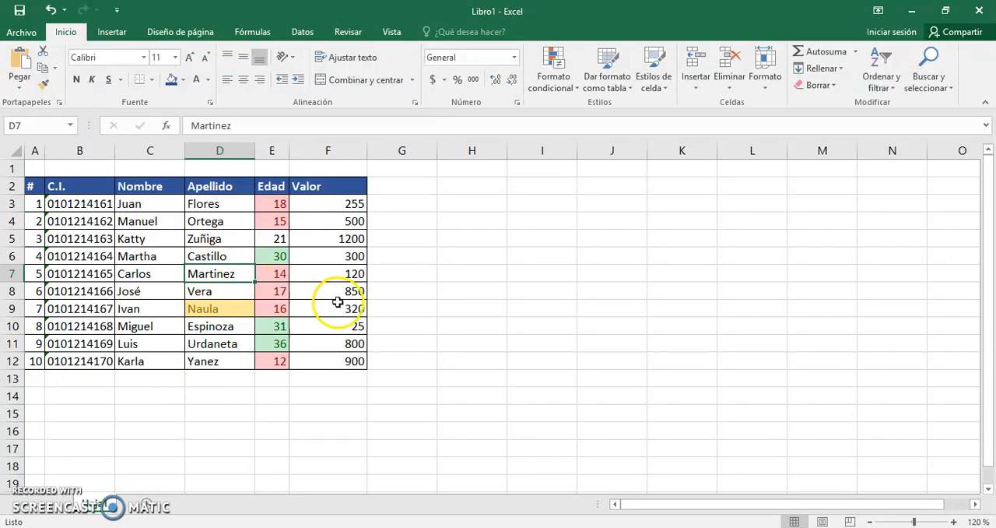
pyautogui.press('Up')
pyautogui.write('Nau')
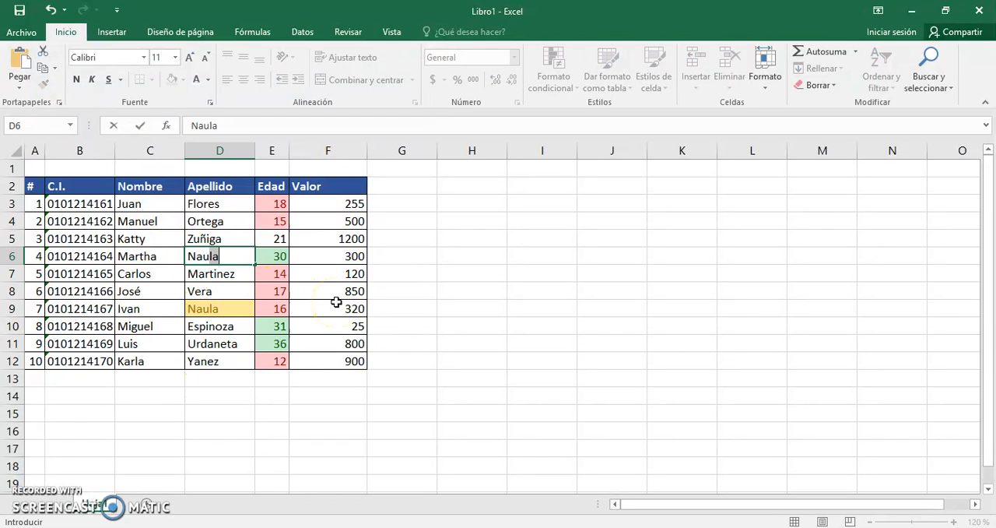
pyautogui.press('Return')
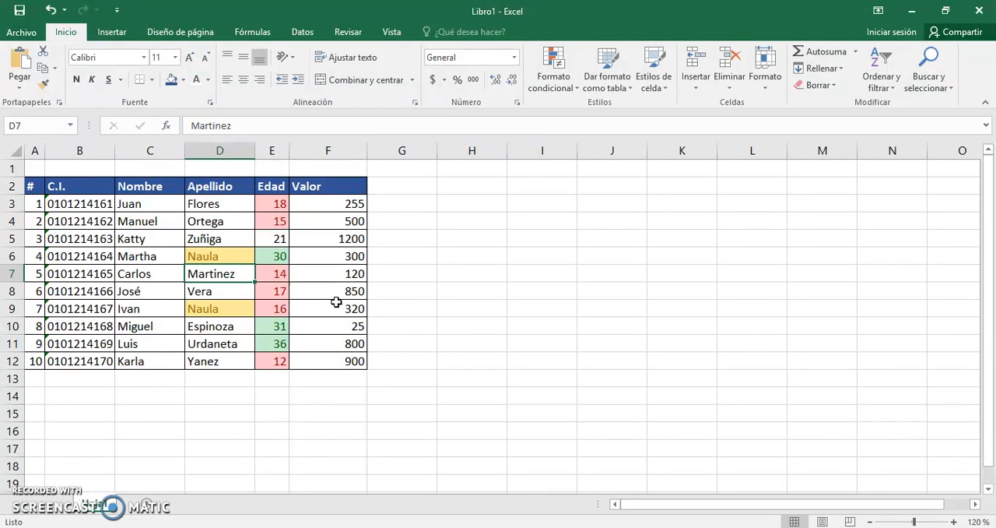
# Review the Nombre and Apellido cells covered by the text rule, starting from C3.
pyautogui.press('Up')
pyautogui.press('Left')
pyautogui.press('Right')
pyautogui.press('Up')
pyautogui.press('Up')
pyautogui.press('Up')
pyautogui.press('Left')
pyautogui.hotkey('shift', 'Right')
pyautogui.hotkey('shift', 'Down')
pyautogui.hotkey('shift', 'Down')
pyautogui.hotkey('shift', 'Down')
pyautogui.hotkey('shift', 'Down')
pyautogui.hotkey('shift', 'Down')
pyautogui.hotkey('shift', 'Down')
pyautogui.hotkey('shift', 'Down')
pyautogui.hotkey('shift', 'Down')
pyautogui.hotkey('shift', 'Down')
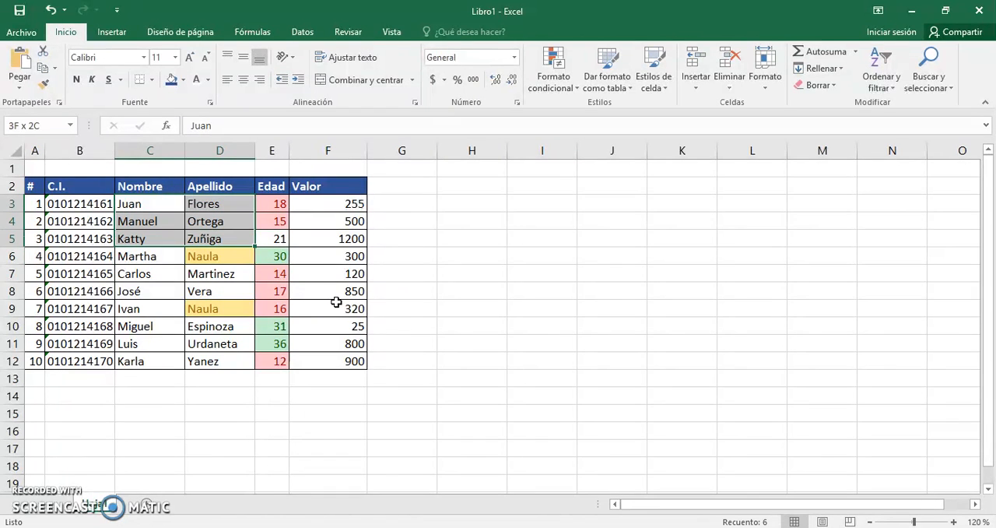
pyautogui.press('Down')
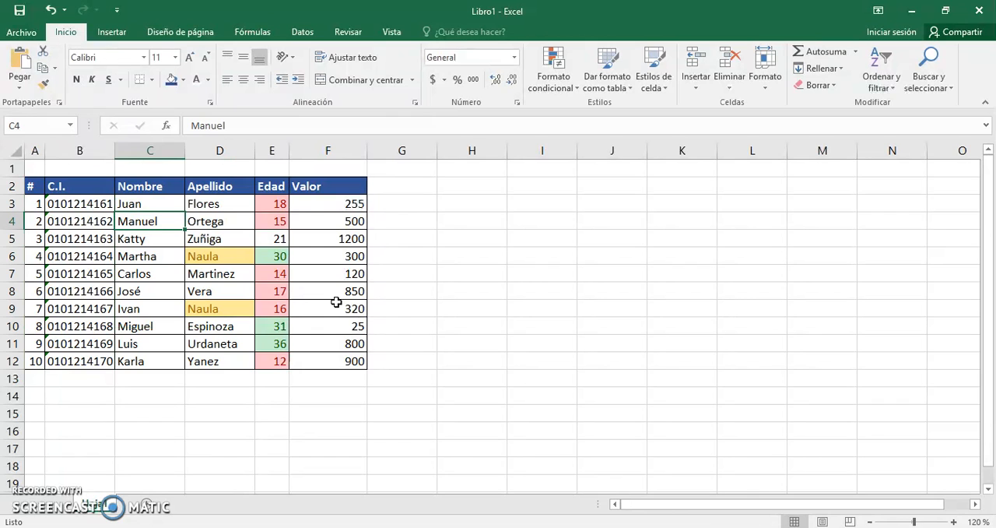
# Replace the Apellido in D12 with the same surname as in D9.
pyautogui.click(222, 362)
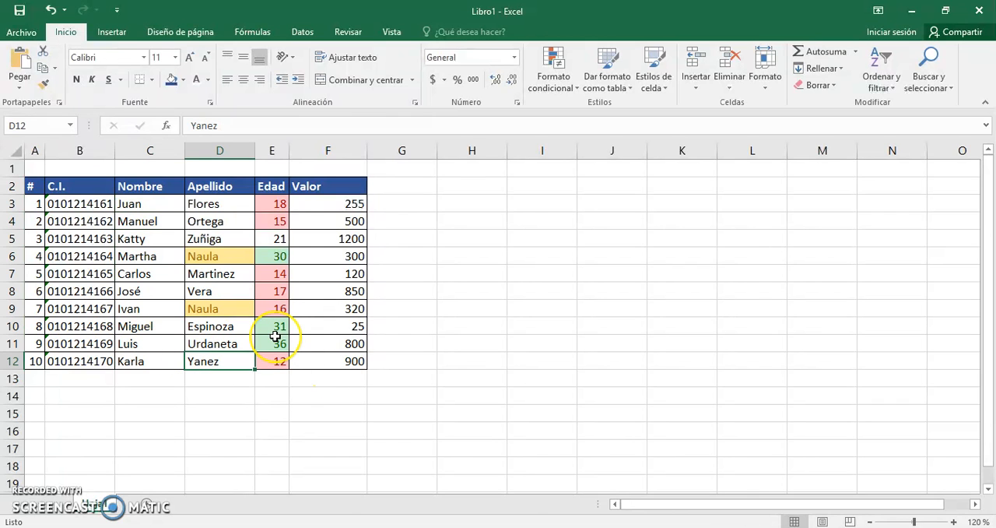
pyautogui.write('Naula')
pyautogui.press('Return')
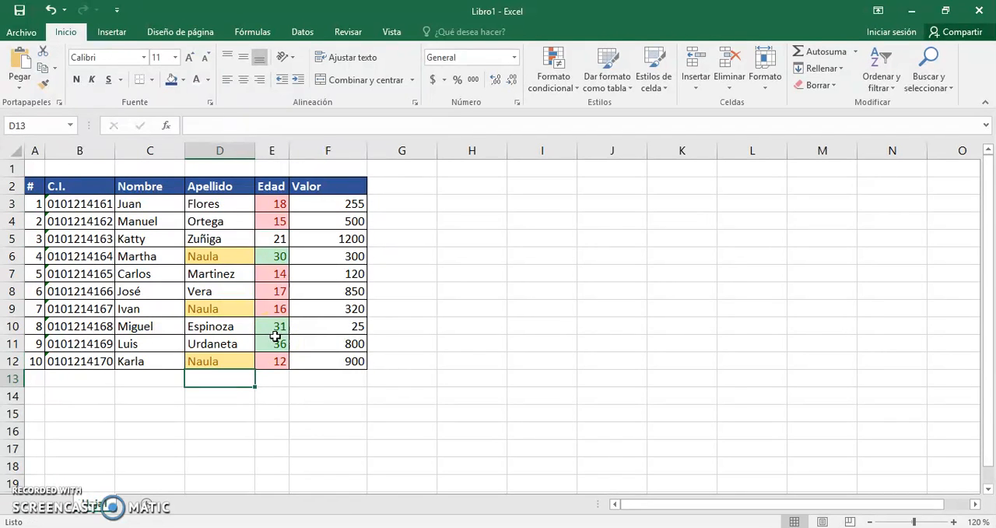
pyautogui.press('Up')
pyautogui.press('Up')
pyautogui.press('Up')
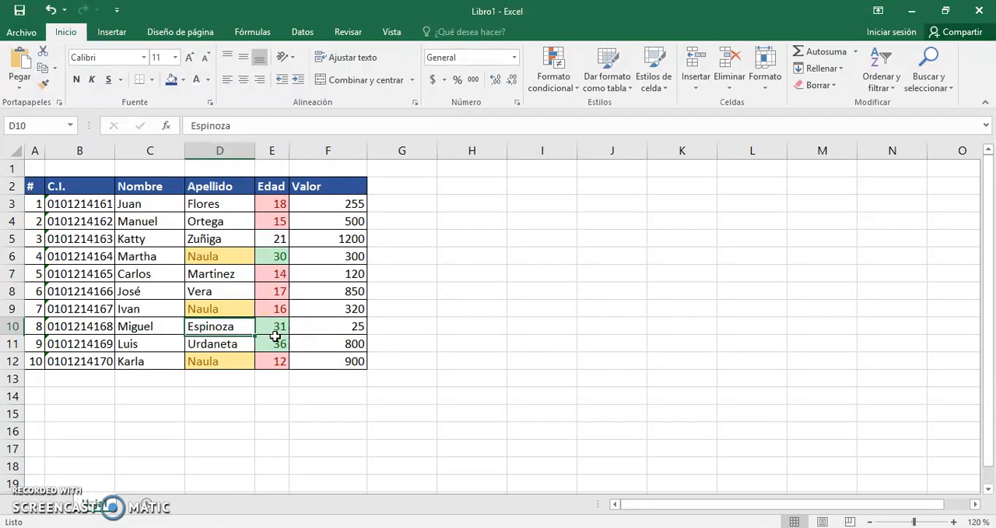